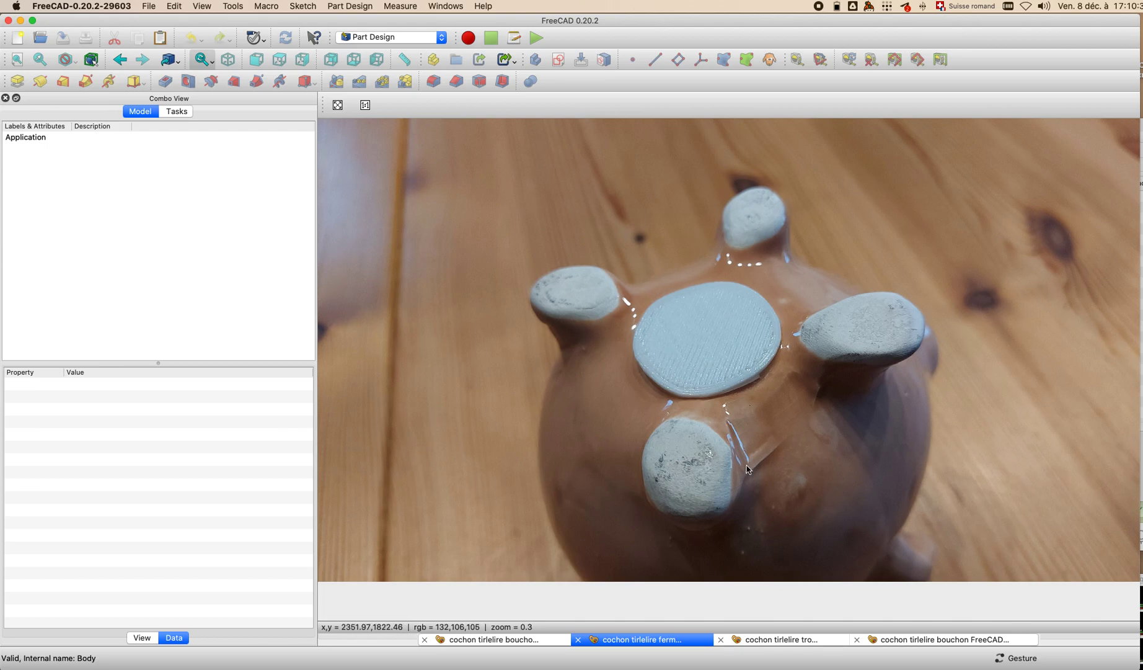
Step: Review the reference images of the piggy bank's hole, the finished plug model and the printed plug
{"action": "left_click", "coordinate": [786, 641]}
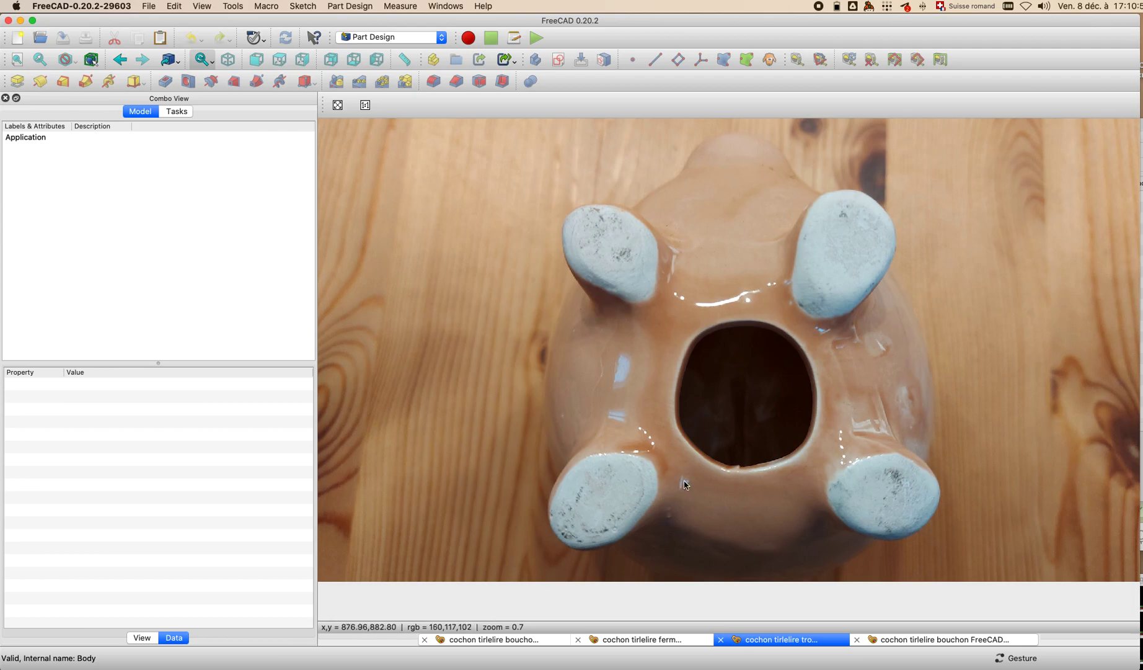
{"action": "left_click", "coordinate": [911, 639]}
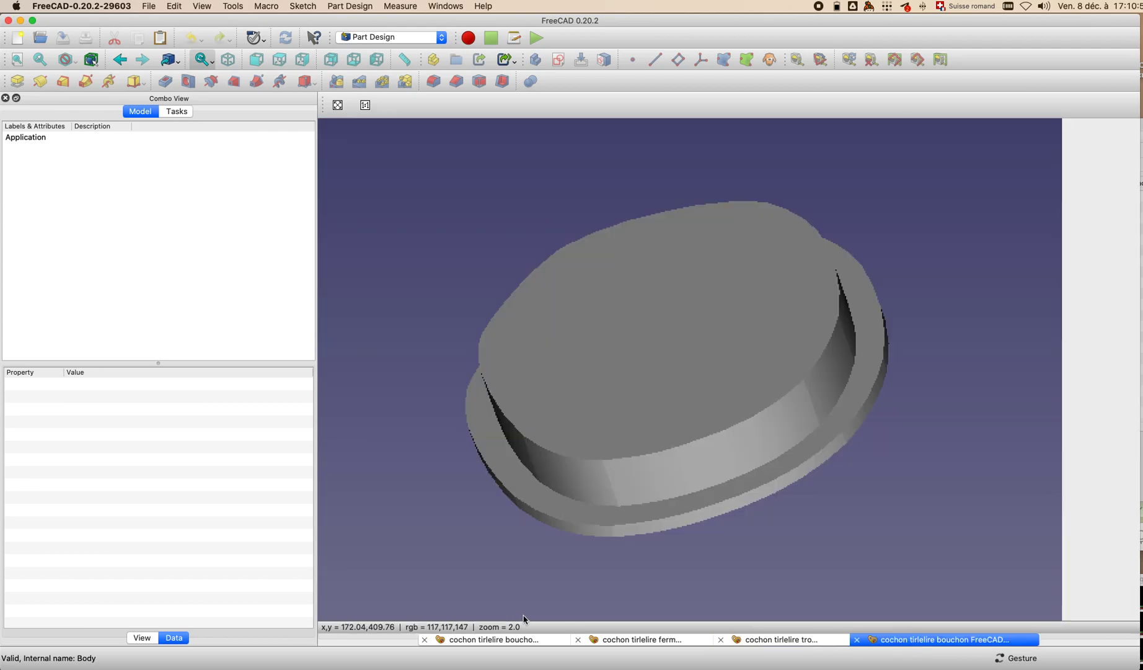
{"action": "left_click", "coordinate": [495, 639]}
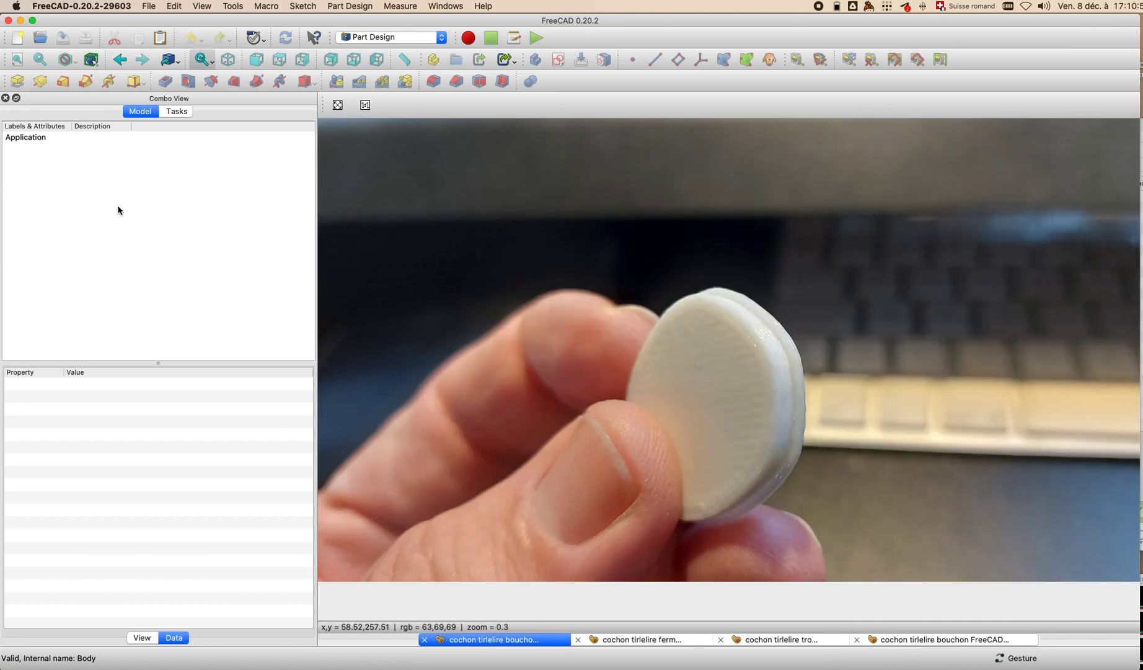
Step: Create a new document containing an empty body and switch to the Draft workbench
{"action": "left_click", "coordinate": [18, 39]}
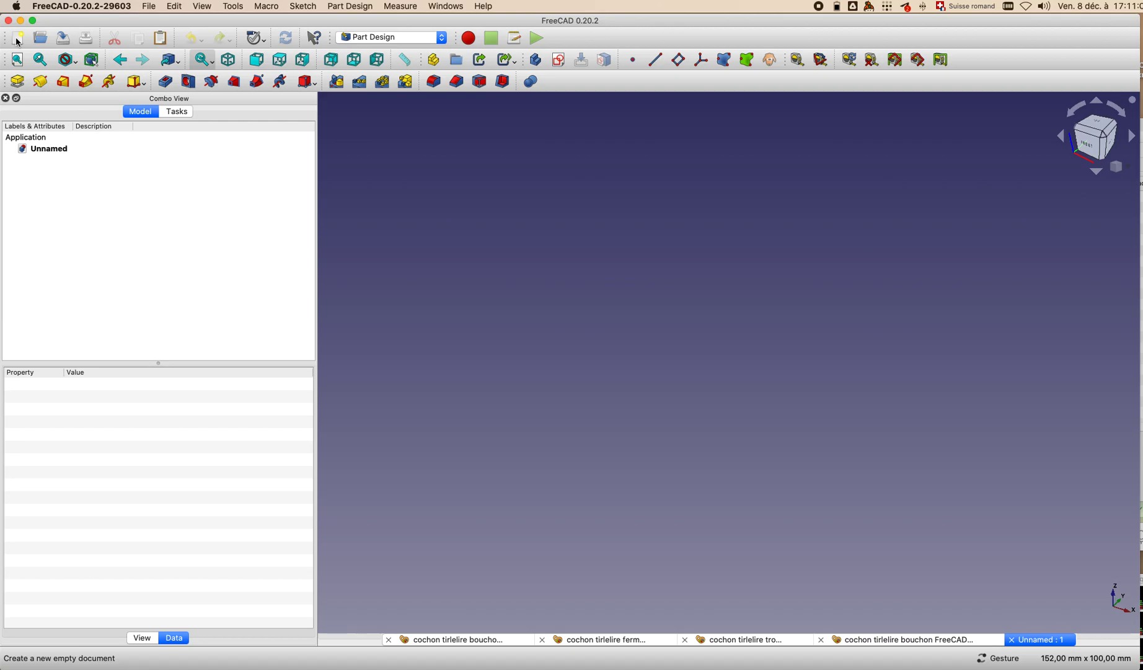
{"action": "left_click", "coordinate": [178, 112]}
{"action": "left_click", "coordinate": [48, 156]}
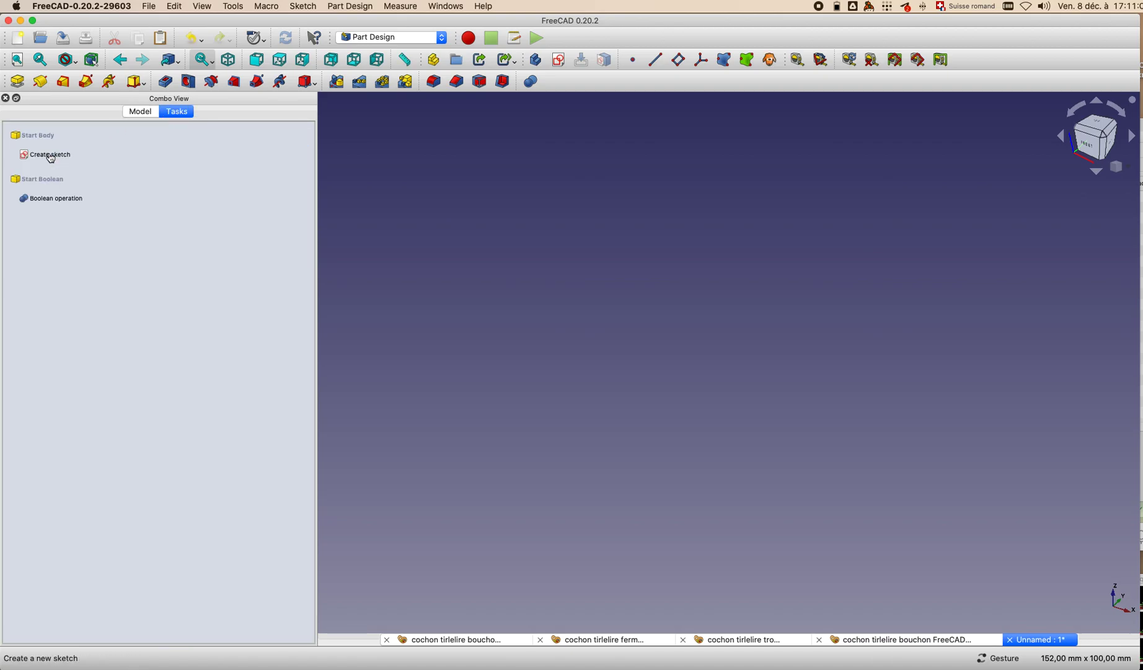
{"action": "left_click", "coordinate": [443, 37]}
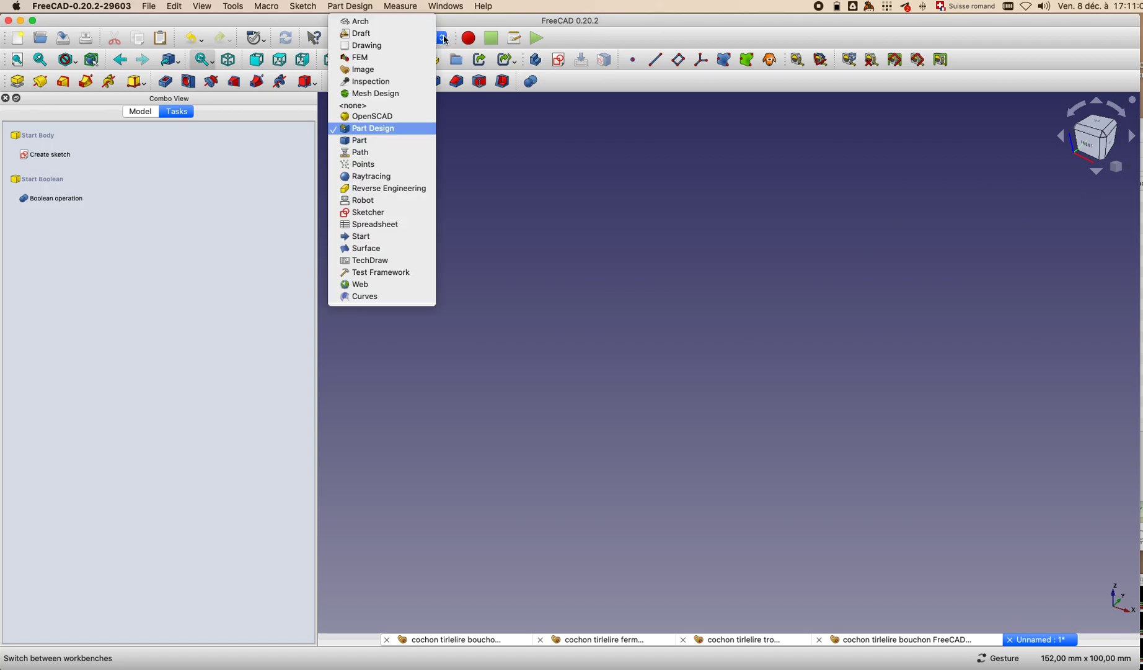
{"action": "left_click", "coordinate": [374, 34]}
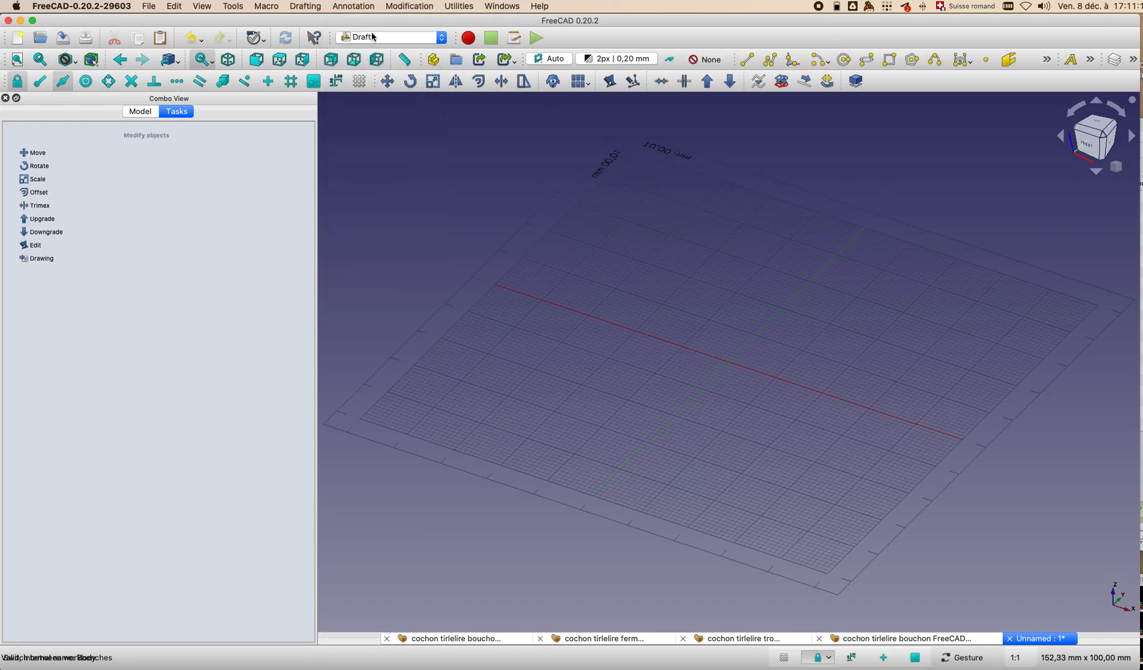
Step: Preview "cochon tirlelire.svg" and import it into the document as SVG geometry (importSVG)
{"action": "left_click", "coordinate": [151, 9]}
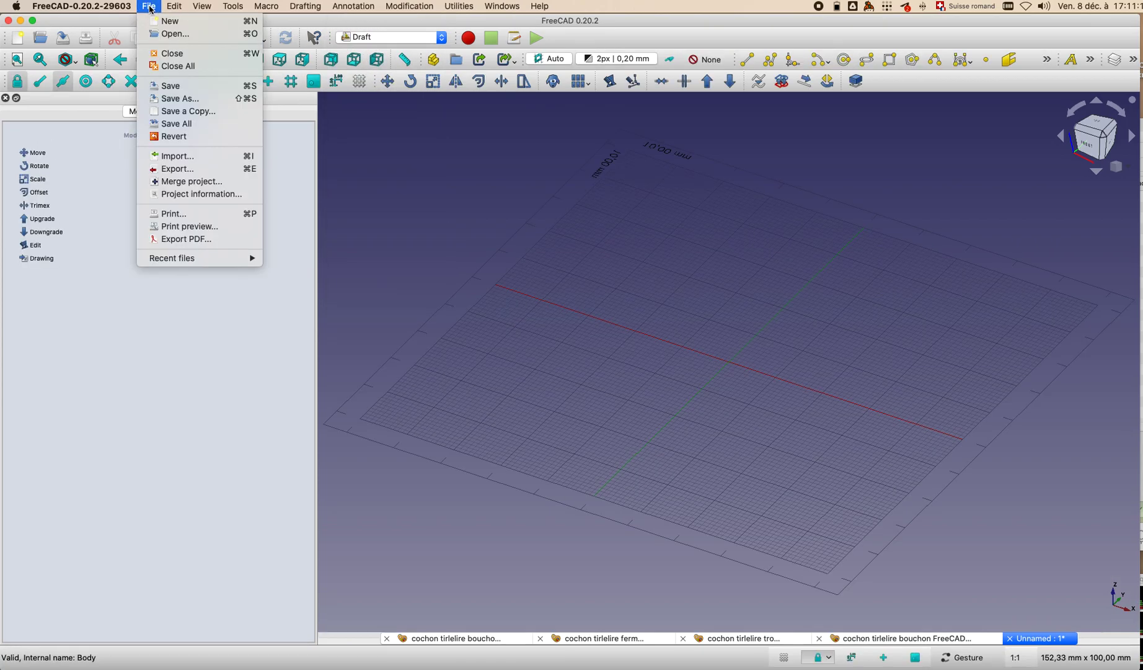
{"action": "left_click", "coordinate": [166, 158]}
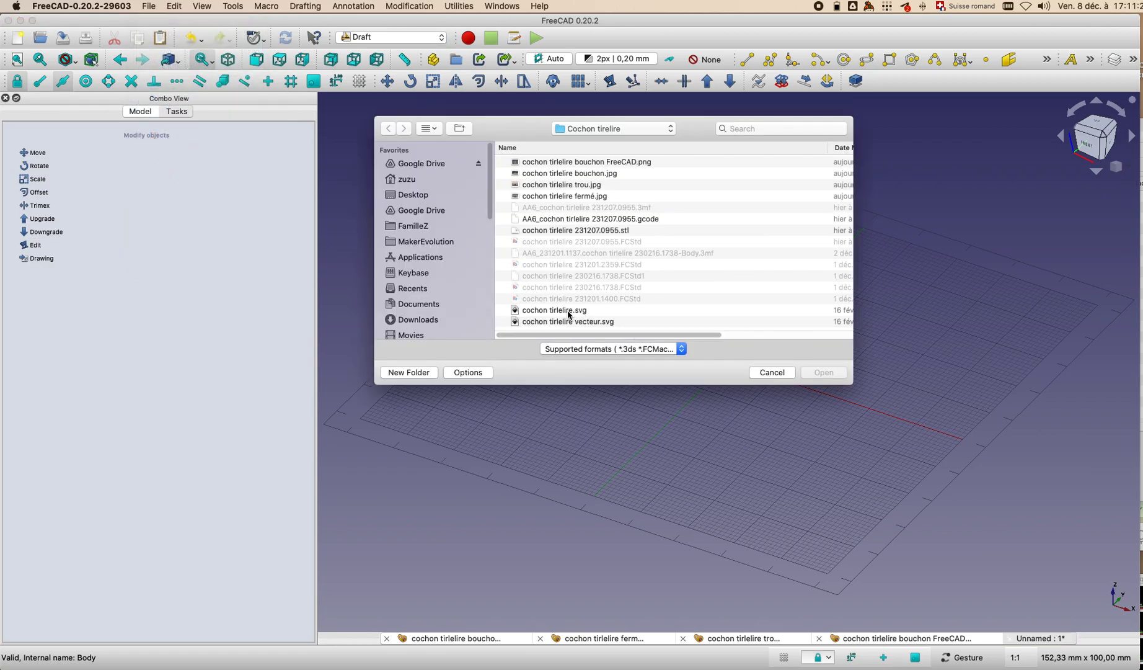
{"action": "left_click", "coordinate": [569, 313]}
{"action": "key", "text": "space"}
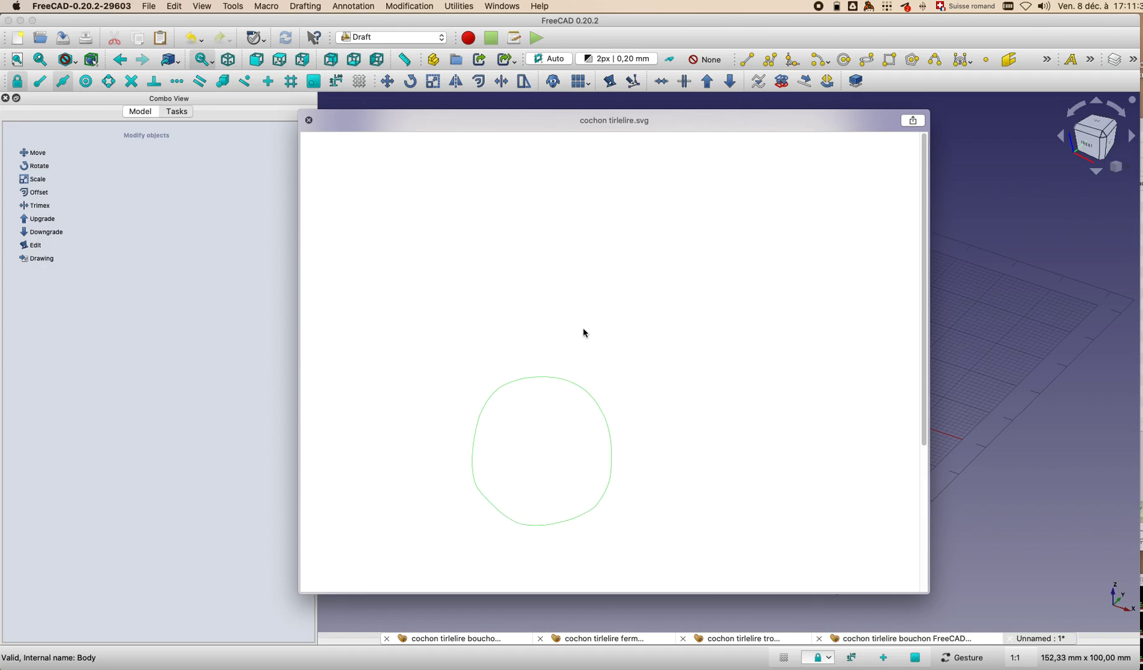
{"action": "key", "text": "space"}
{"action": "left_click", "coordinate": [825, 374]}
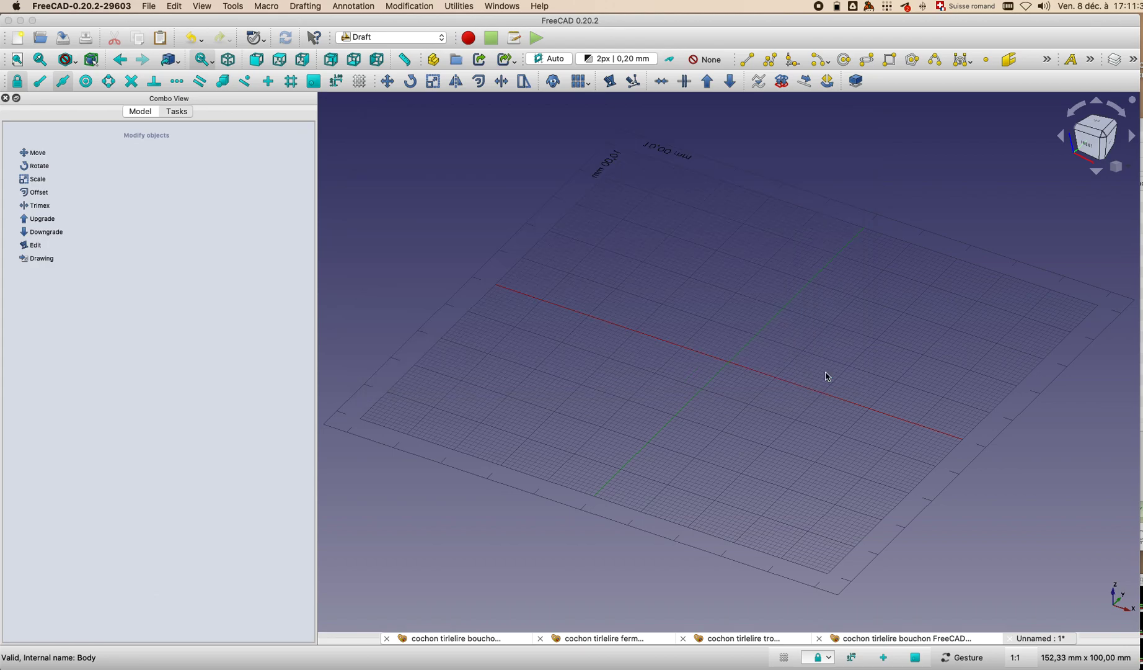
{"action": "left_click", "coordinate": [510, 321]}
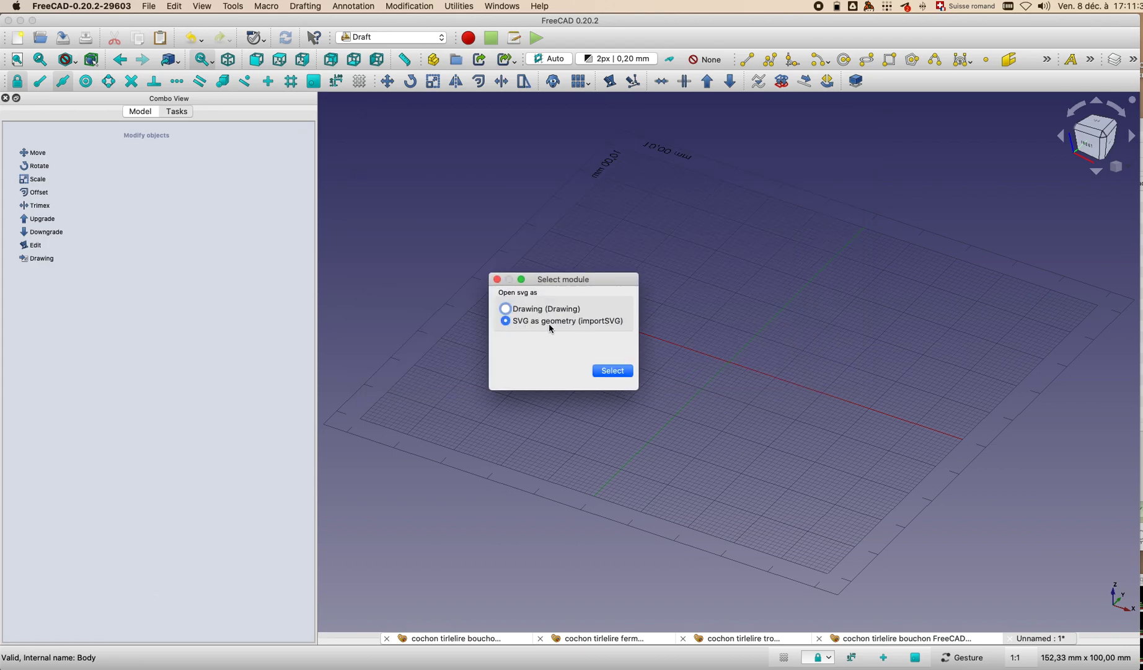
{"action": "left_click", "coordinate": [623, 373]}
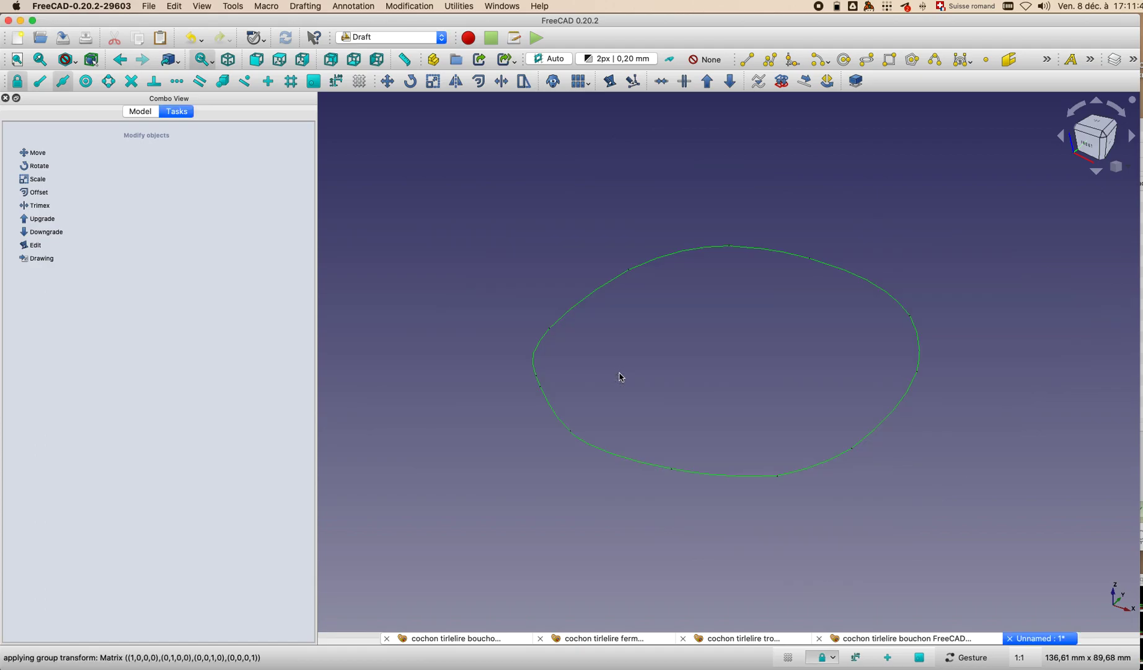
Step: View the imported outline from above and compare it with the photo of the printed plug
{"action": "key", "text": "2"}
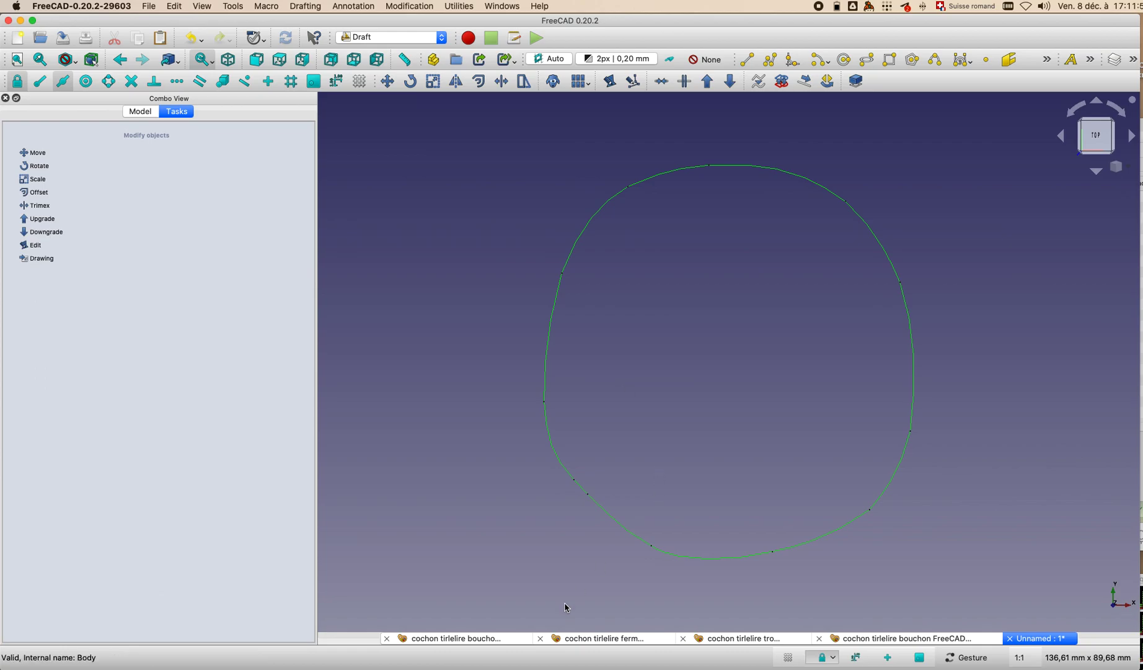
{"action": "left_click", "coordinate": [502, 639]}
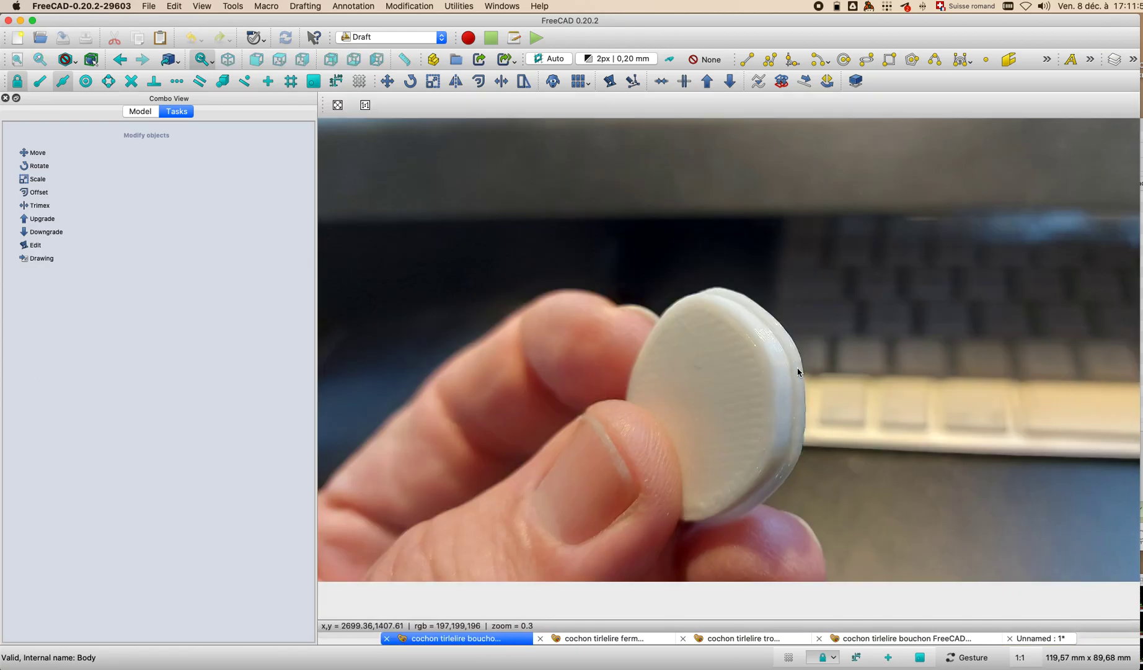
{"action": "left_click", "coordinate": [1032, 639]}
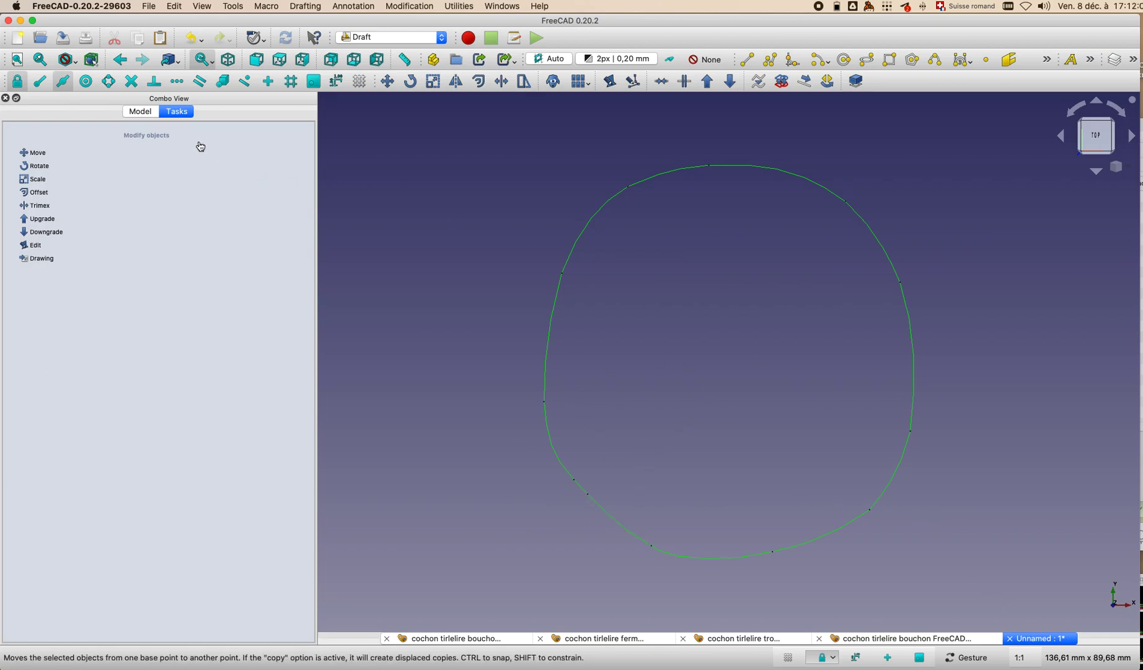
Step: Transform path417 so the outline sits over the grid origin, moving it in negative X and 139 mm along Y
{"action": "left_click", "coordinate": [141, 113]}
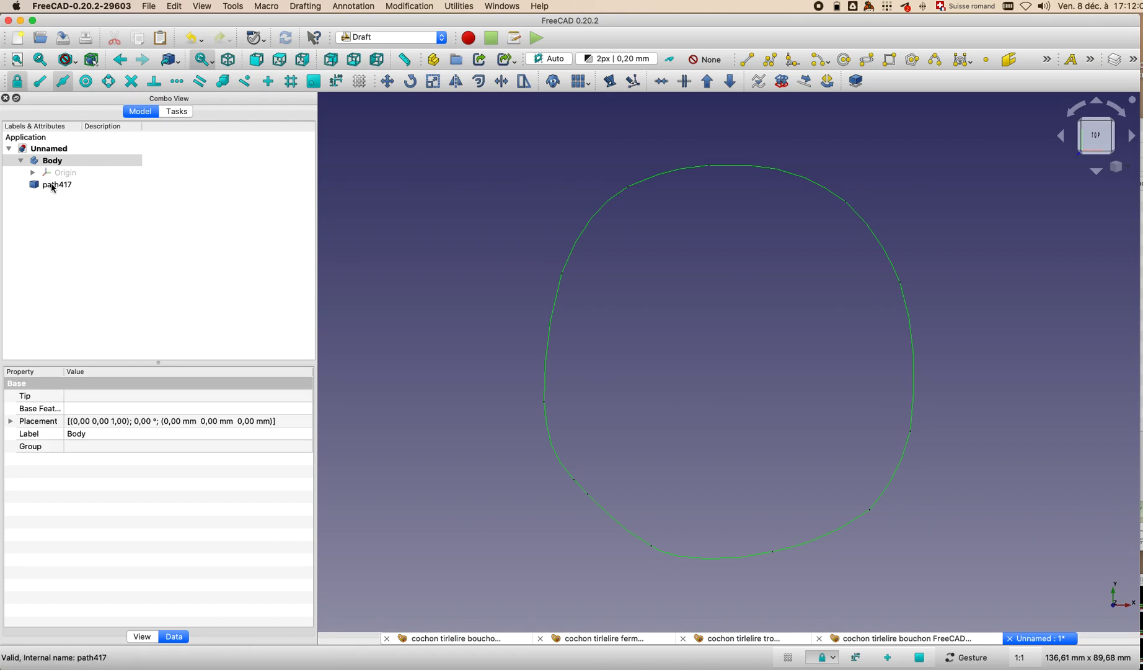
{"action": "double_click", "coordinate": [54, 186]}
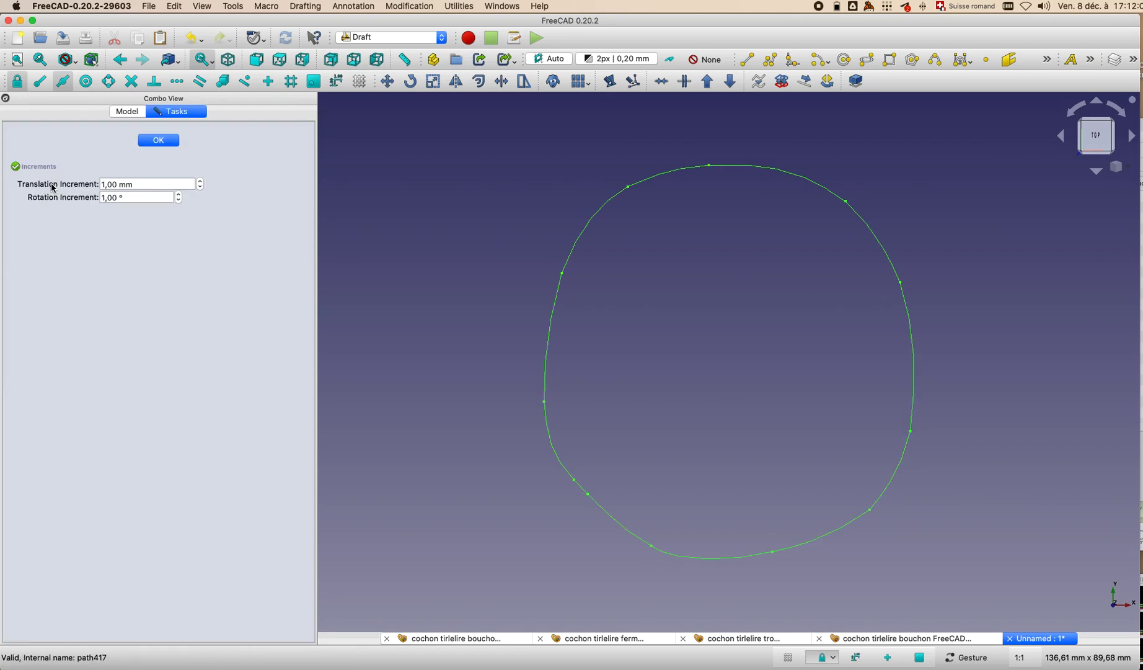
{"action": "scroll", "coordinate": [675, 398], "scroll_direction": "down", "scroll_amount": 8}
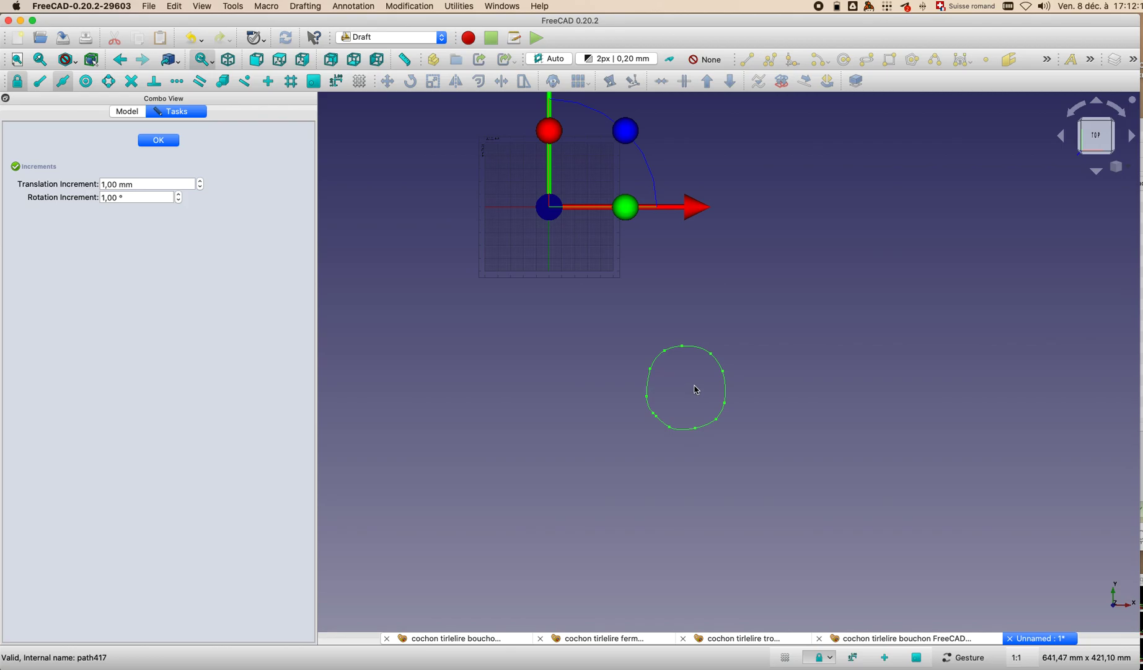
{"action": "right_click_drag", "start_coordinate": [787, 296], "coordinate": [837, 394]}
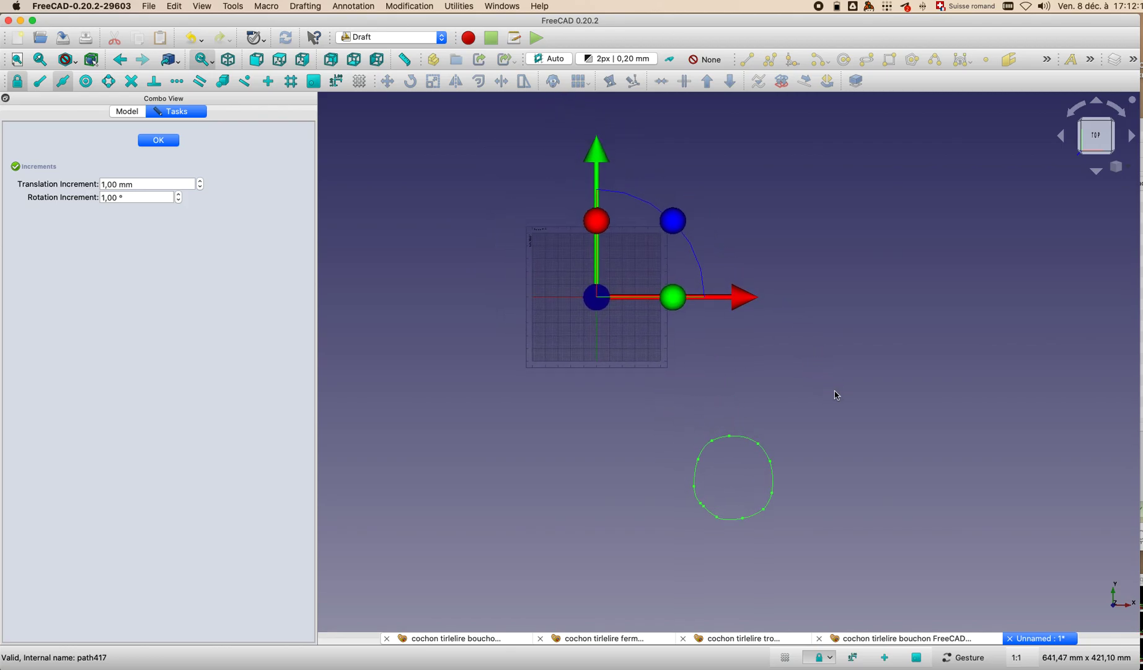
{"action": "left_click_drag", "start_coordinate": [747, 301], "coordinate": [593, 295]}
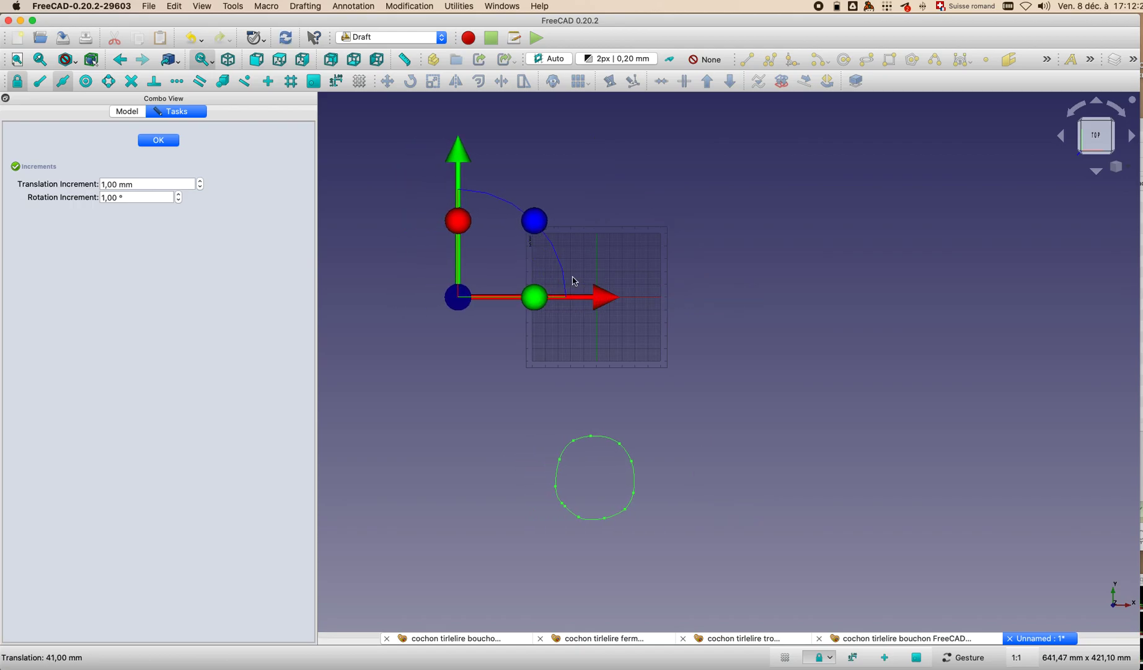
{"action": "right_click_drag", "start_coordinate": [778, 281], "coordinate": [785, 400]}
{"action": "left_click_drag", "start_coordinate": [478, 274], "coordinate": [470, 93]}
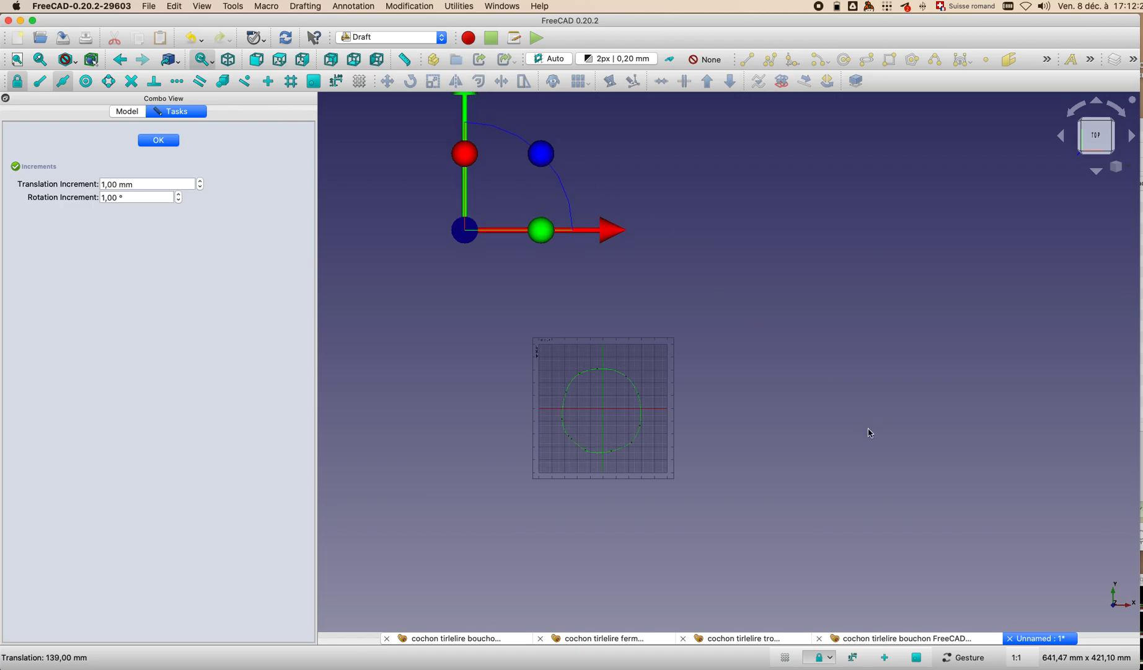
{"action": "left_click", "coordinate": [159, 141]}
Step: Transform path417 again, flipping the outline over by roughly 180° around its Y axis
{"action": "double_click", "coordinate": [60, 185]}
{"action": "key", "text": "3"}
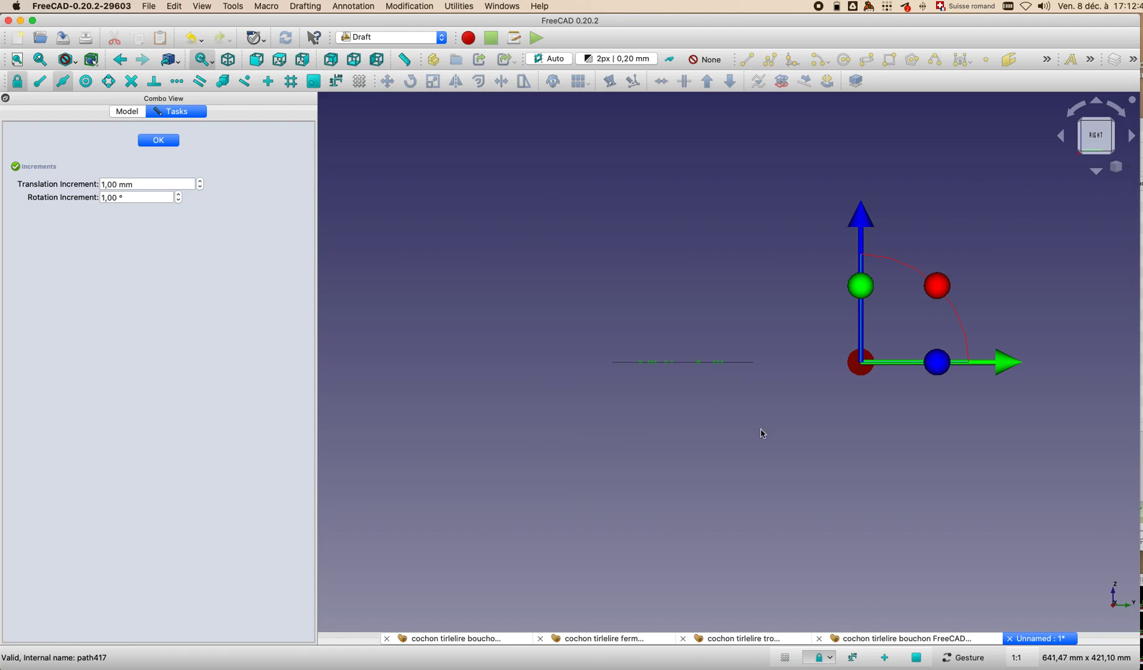
{"action": "key", "text": "2"}
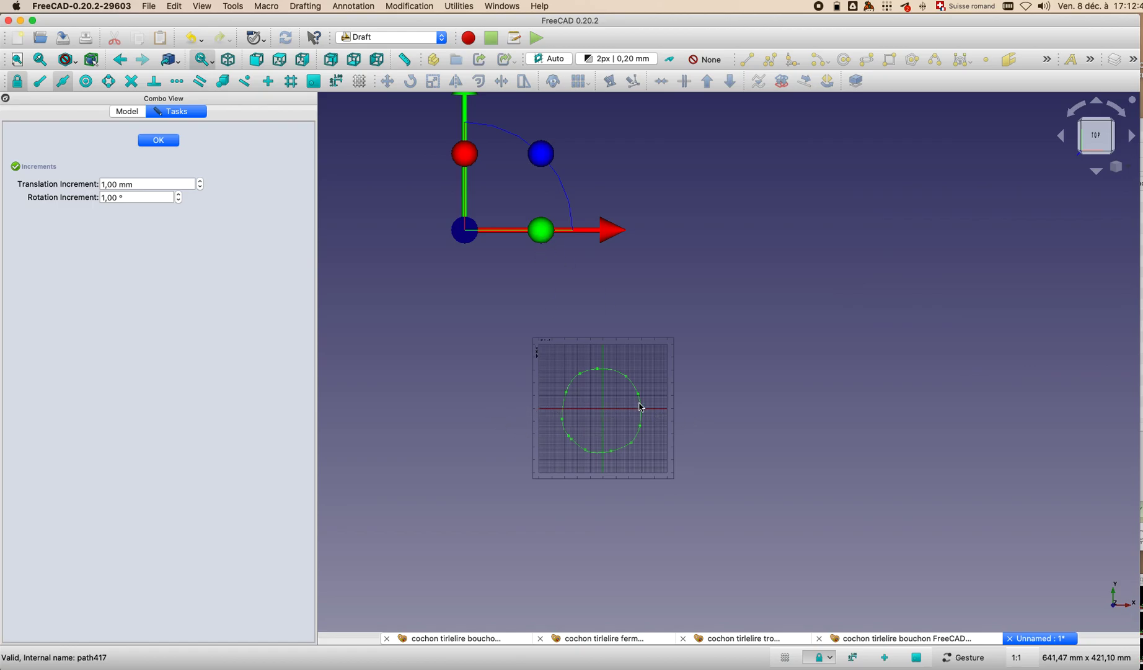
{"action": "mouse_move", "coordinate": [863, 327]}
{"action": "left_mouse_down"}
{"action": "mouse_move", "coordinate": [832, 332]}
{"action": "mouse_move", "coordinate": [788, 370]}
{"action": "left_mouse_up"}
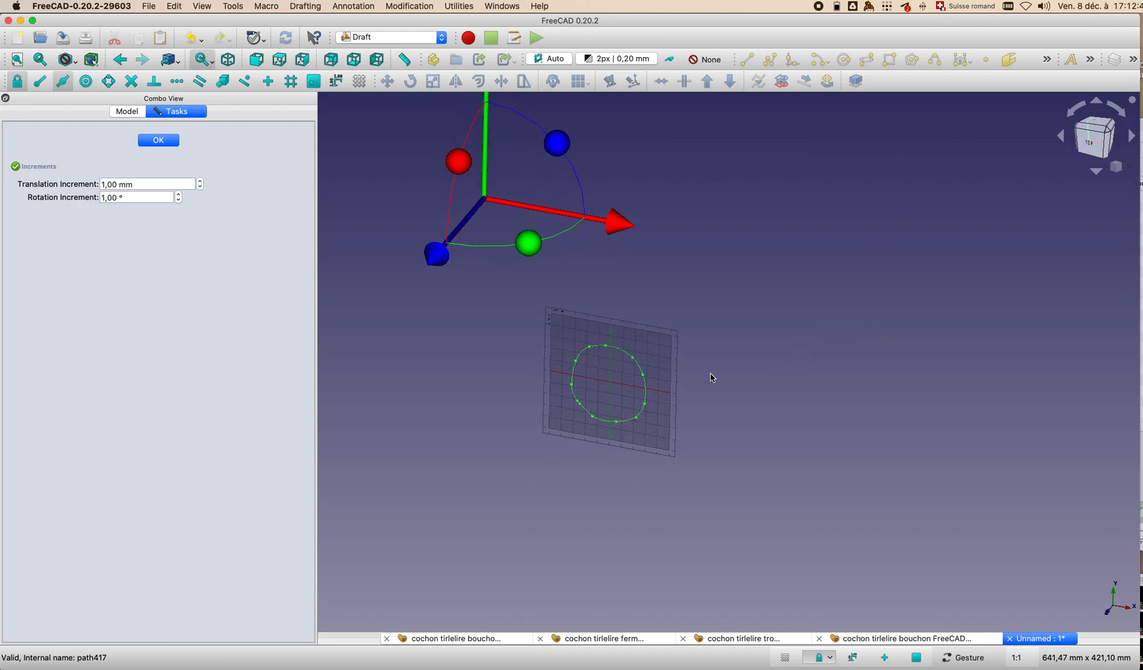
{"action": "key", "text": "3"}
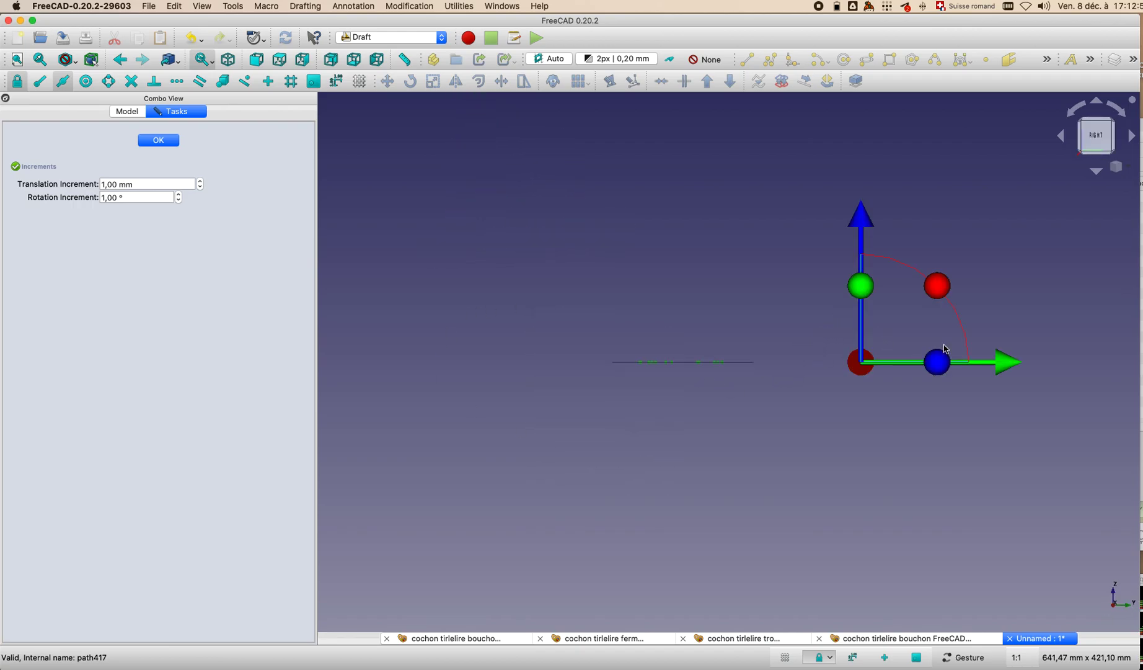
{"action": "key", "text": "4"}
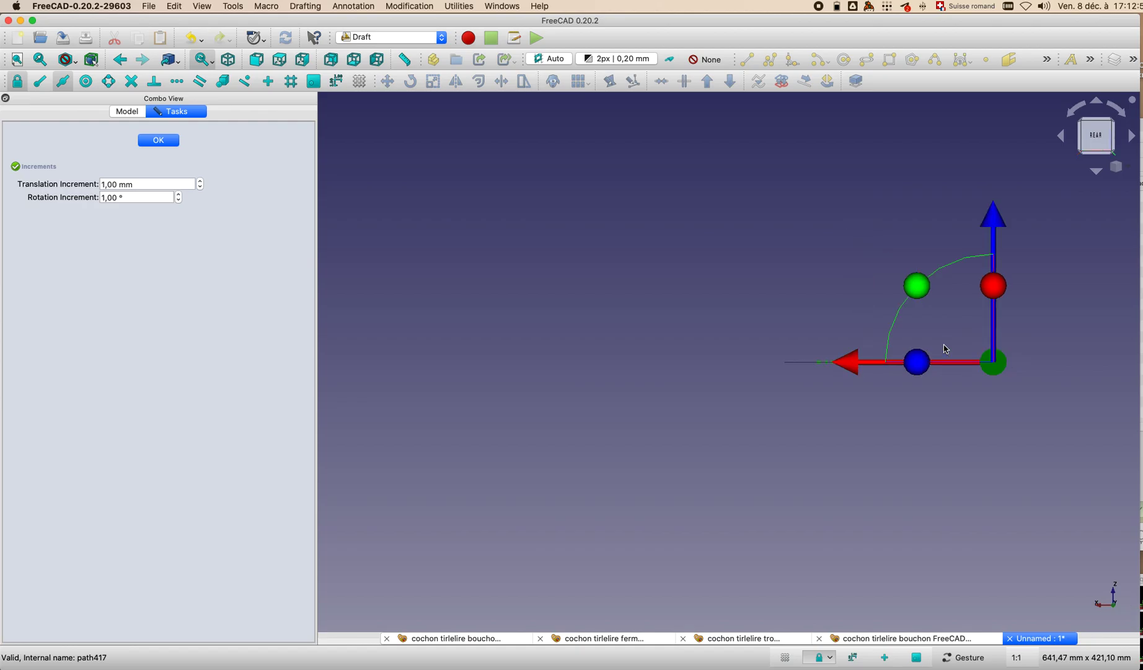
{"action": "left_click_drag", "start_coordinate": [920, 290], "coordinate": [1082, 419]}
{"action": "right_click_drag", "start_coordinate": [874, 444], "coordinate": [676, 446]}
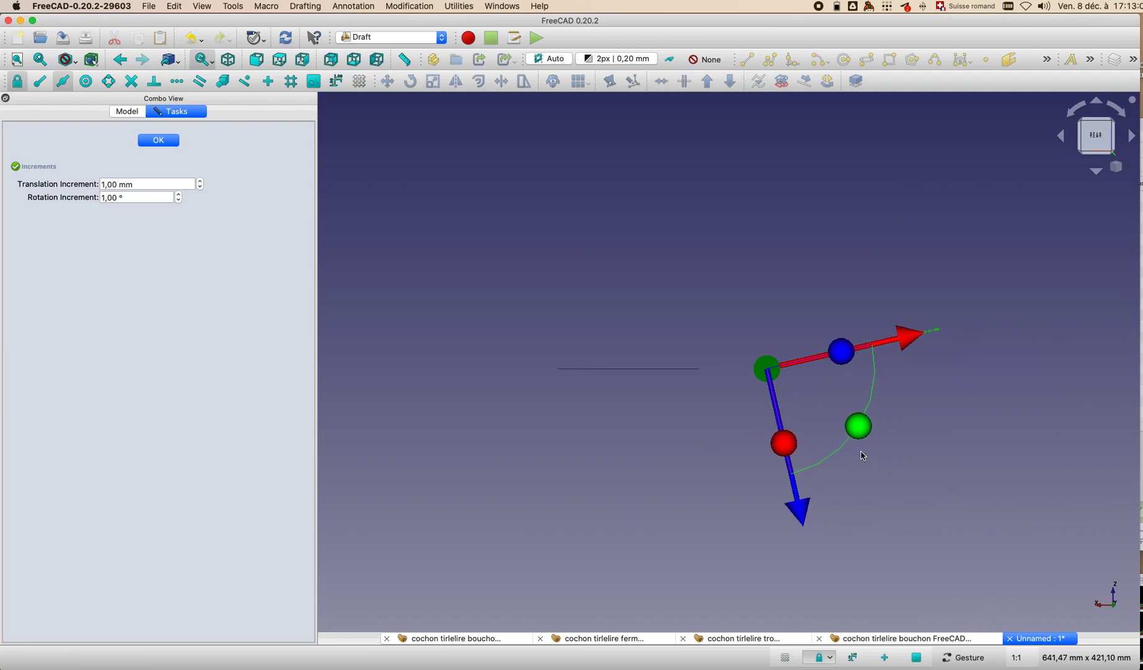
{"action": "left_click_drag", "start_coordinate": [860, 426], "coordinate": [850, 442]}
Step: Shift the flipped outline 228 mm along X back over the grid and level it into the grid plane with a -2° rotation
{"action": "left_click_drag", "start_coordinate": [854, 365], "coordinate": [617, 367]}
{"action": "scroll", "coordinate": [450, 353], "scroll_direction": "up", "scroll_amount": 1}
{"action": "scroll", "coordinate": [450, 352], "scroll_direction": "up", "scroll_amount": 2}
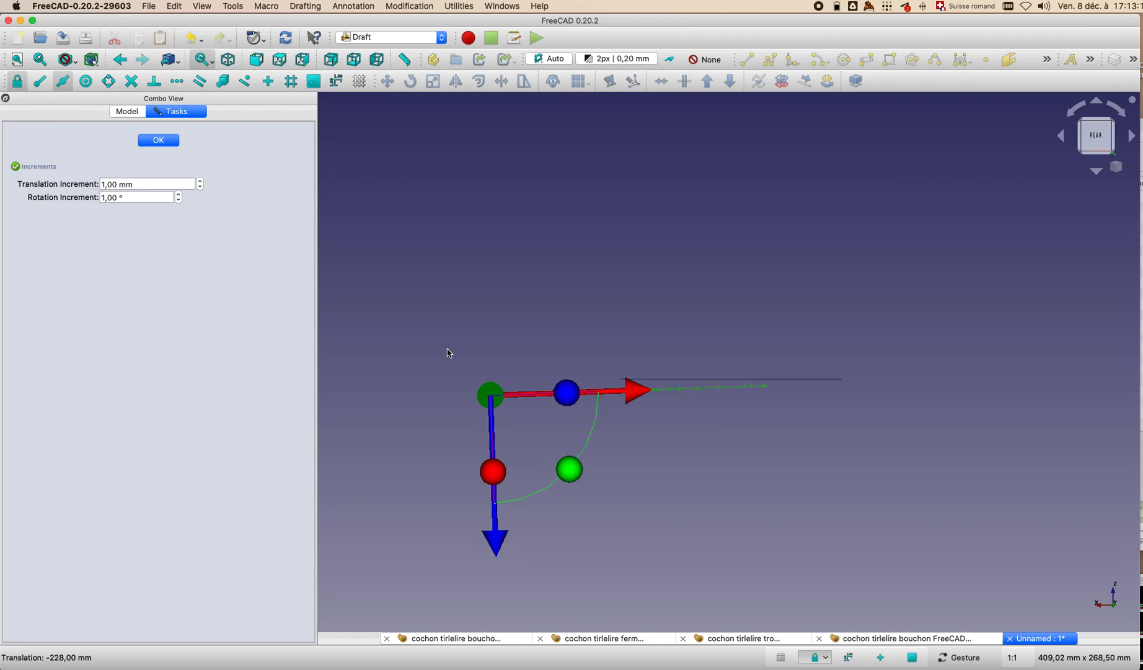
{"action": "left_click_drag", "start_coordinate": [571, 491], "coordinate": [577, 490]}
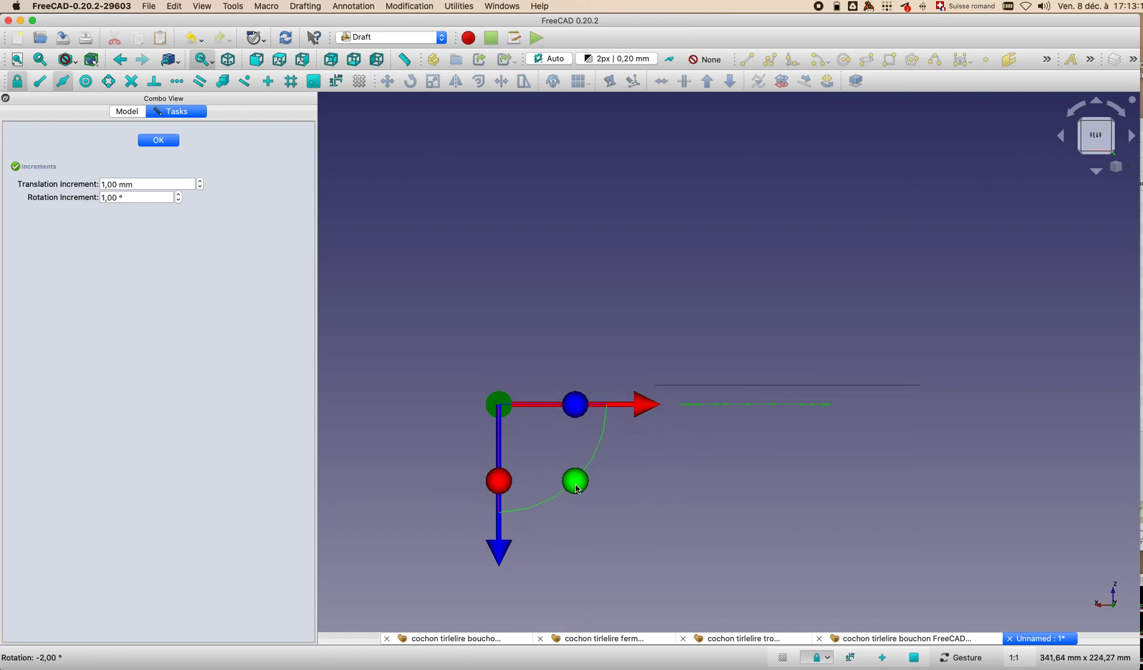
{"action": "left_click_drag", "start_coordinate": [502, 552], "coordinate": [504, 533]}
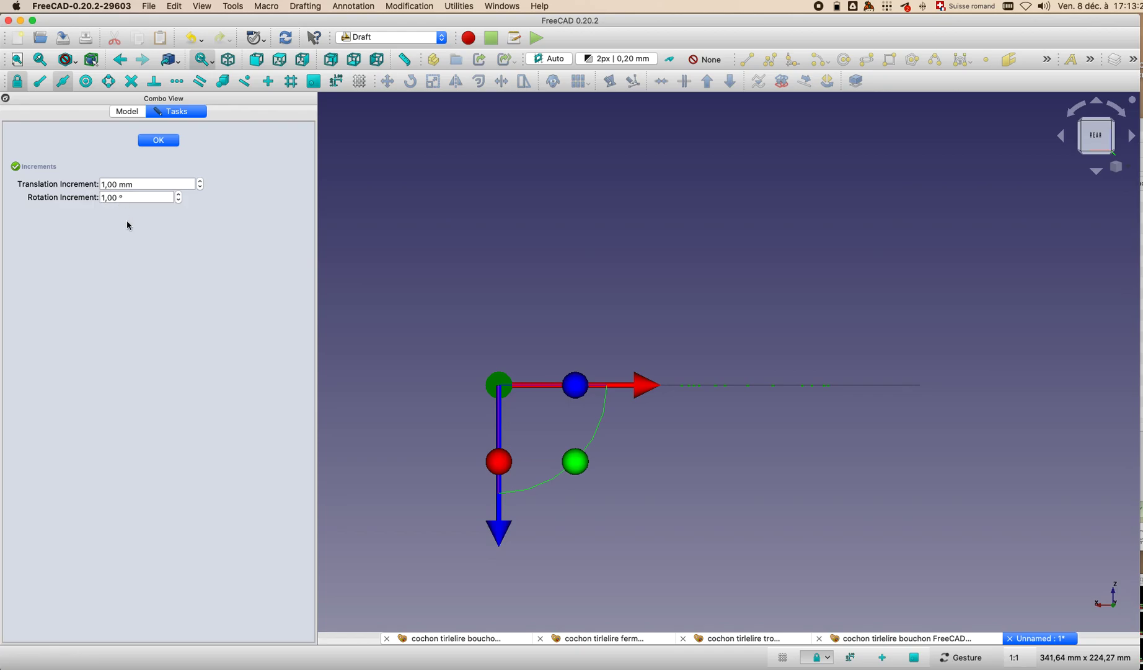
Step: Centre the flipped outline on the Y axis by moving it 12 mm in X, and compare it with the photo of the hole
{"action": "key", "text": "2"}
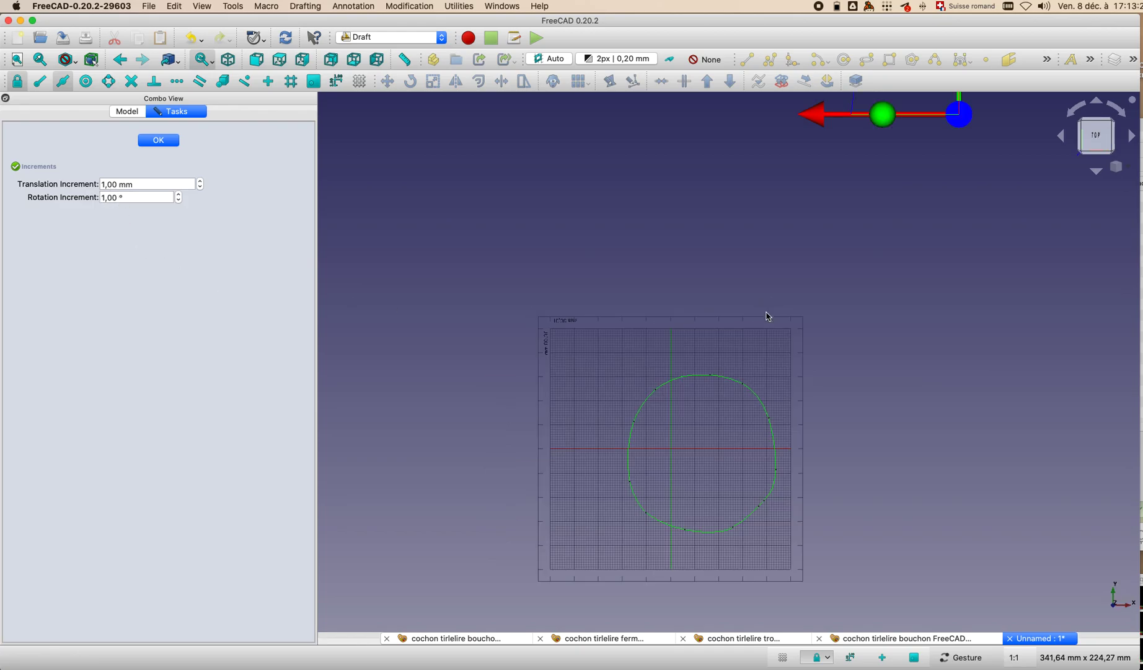
{"action": "mouse_move", "coordinate": [817, 117]}
{"action": "left_mouse_down"}
{"action": "mouse_move", "coordinate": [732, 114]}
{"action": "mouse_move", "coordinate": [789, 117]}
{"action": "left_mouse_up"}
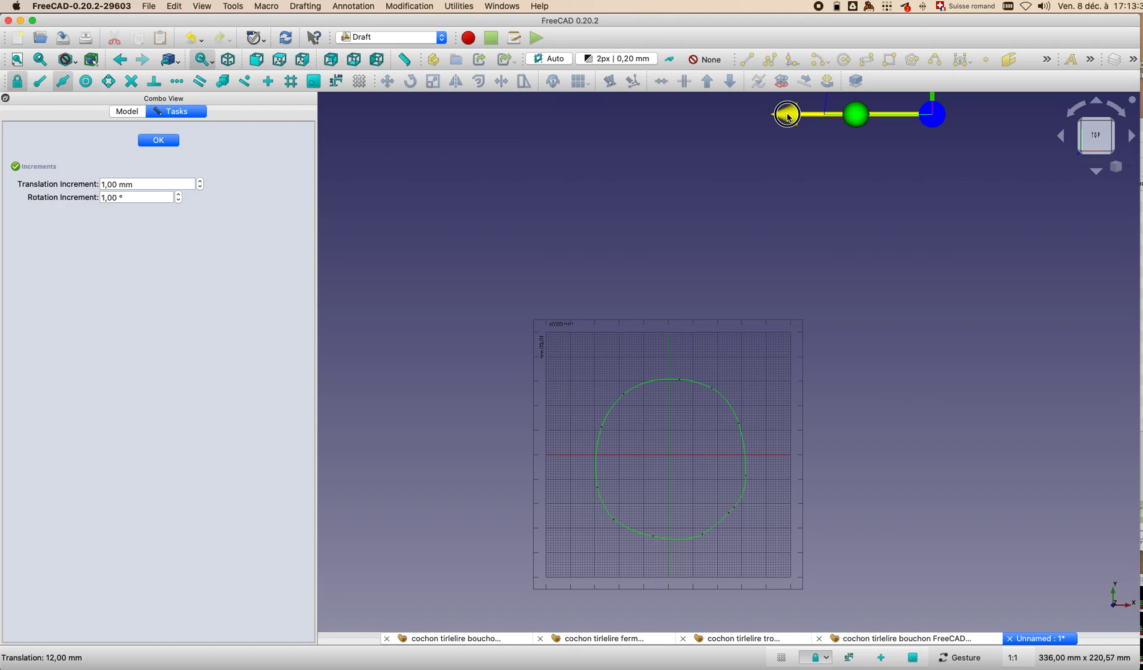
{"action": "left_click", "coordinate": [159, 140]}
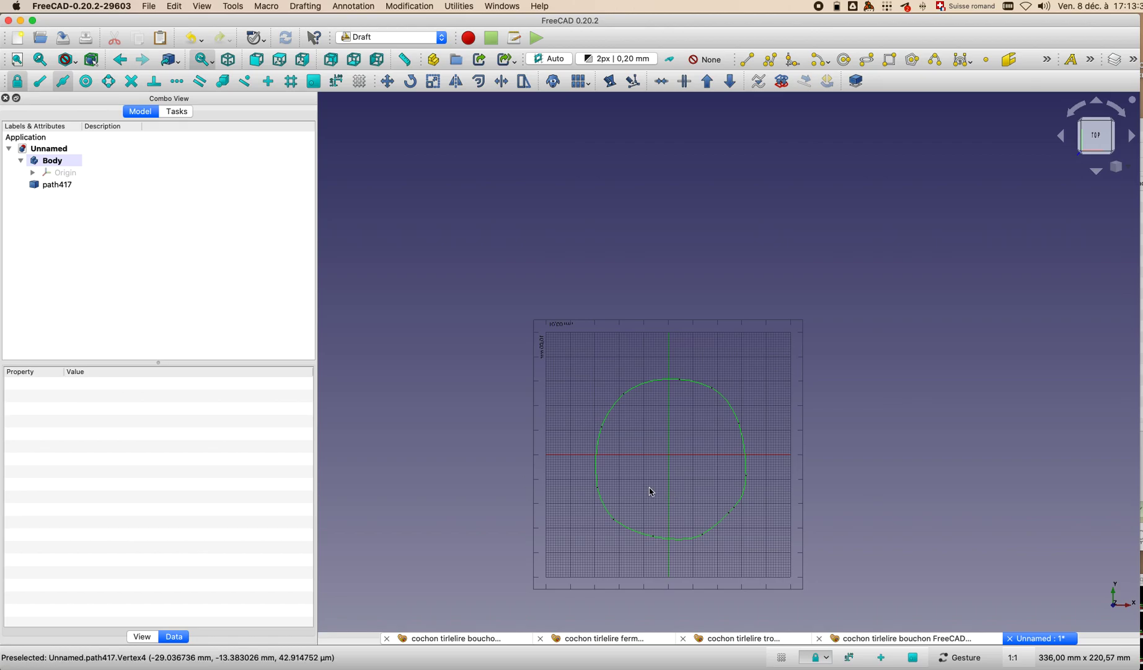
{"action": "left_click", "coordinate": [750, 639]}
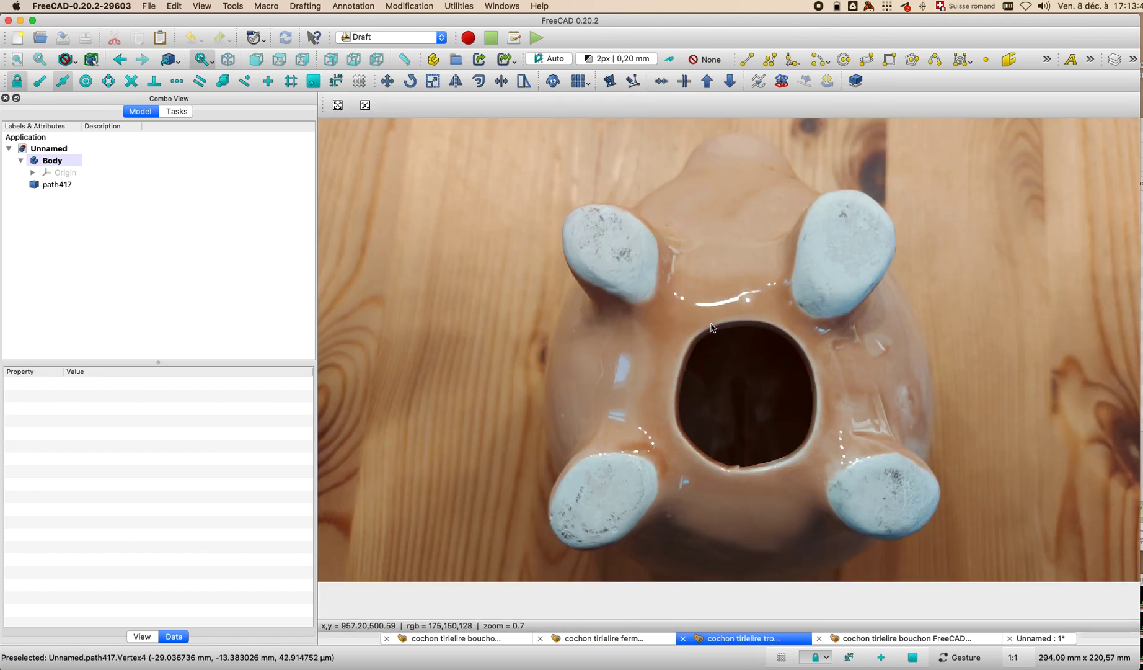
Step: Return to the model and create a uniformly scaled clone of path417 with a factor of 0.4
{"action": "left_click", "coordinate": [1033, 639]}
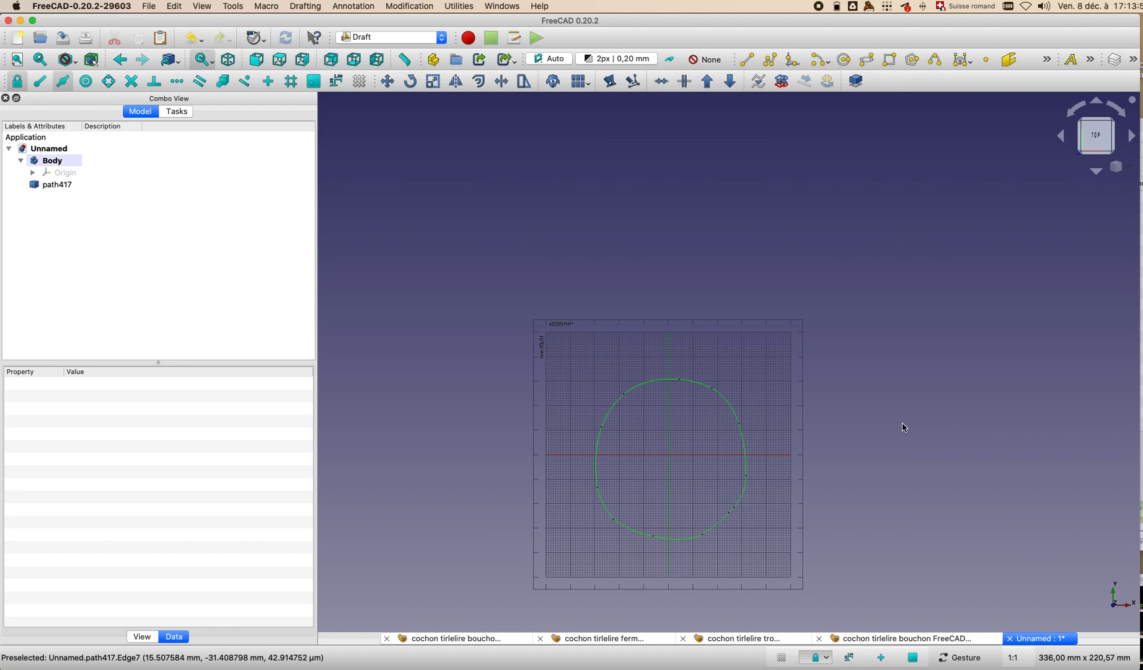
{"action": "left_click", "coordinate": [57, 185]}
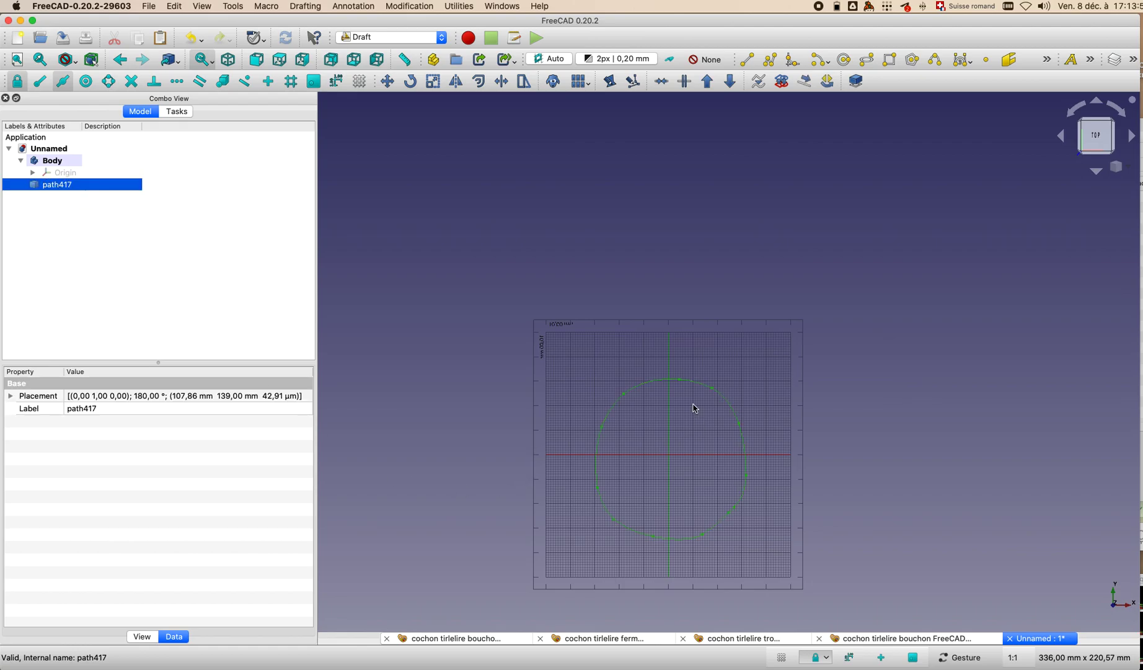
{"action": "left_click", "coordinate": [435, 85]}
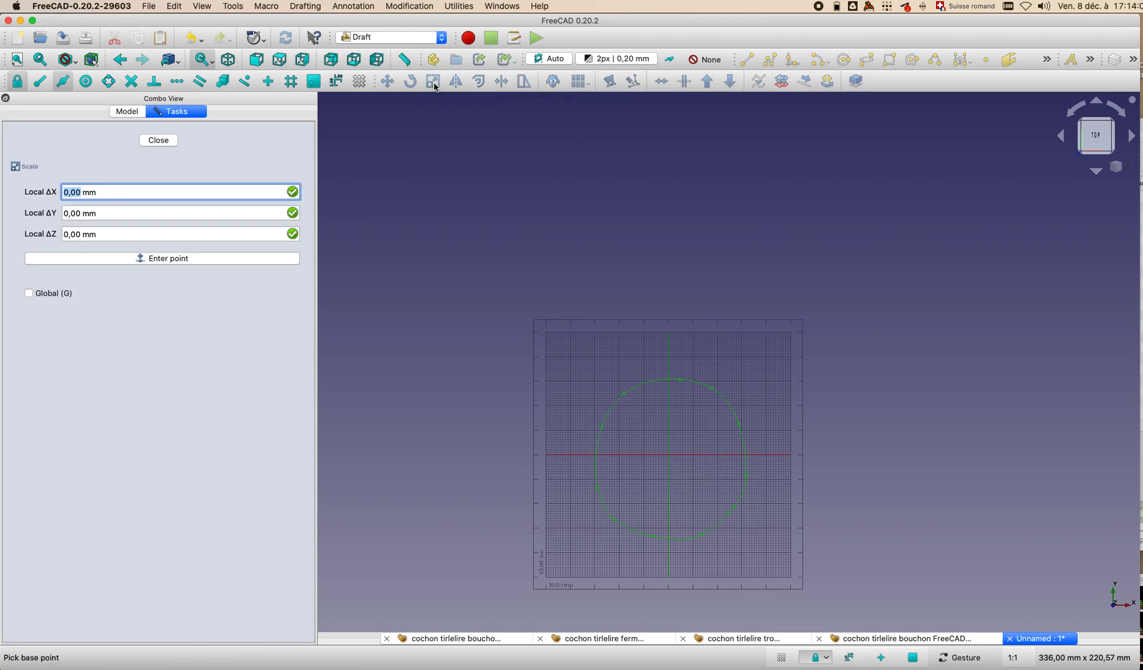
{"action": "left_click", "coordinate": [154, 265]}
{"action": "type", "text": "0,4"}
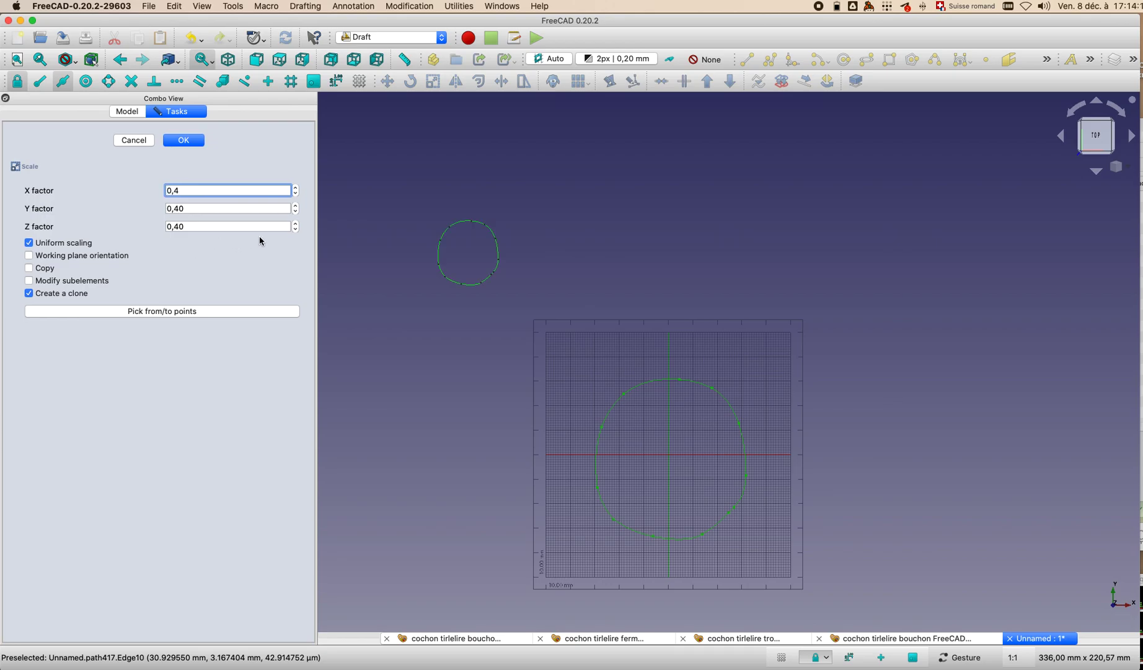
{"action": "left_click", "coordinate": [184, 140]}
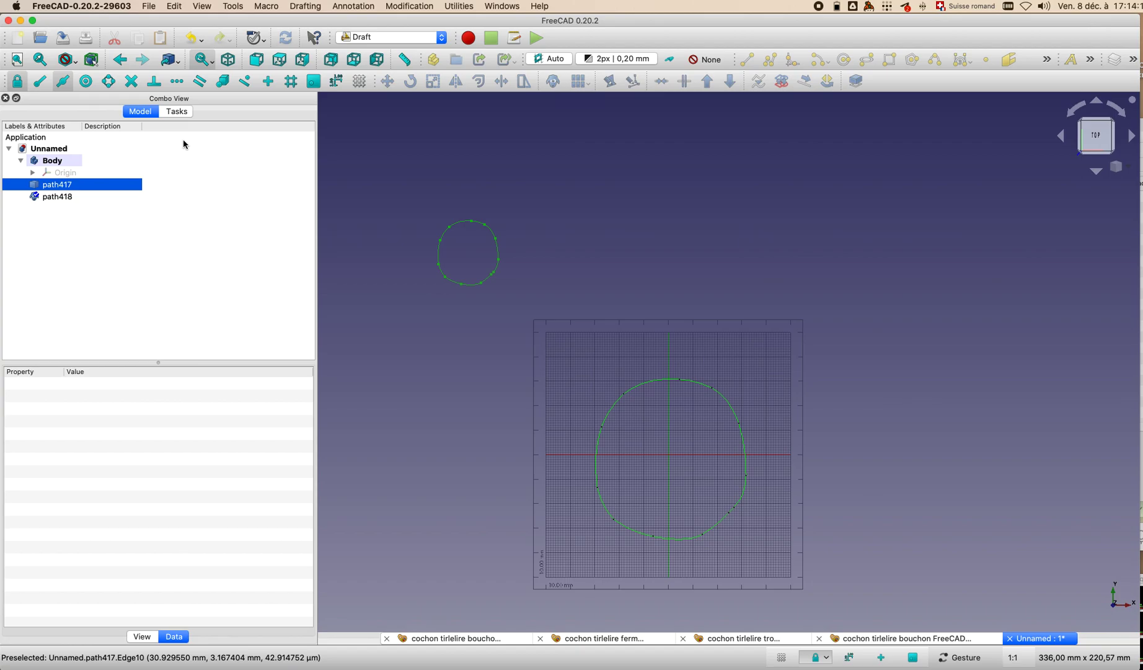
Step: Transform the scaled clone, moving it -80 mm along Y towards the grid
{"action": "double_click", "coordinate": [61, 197]}
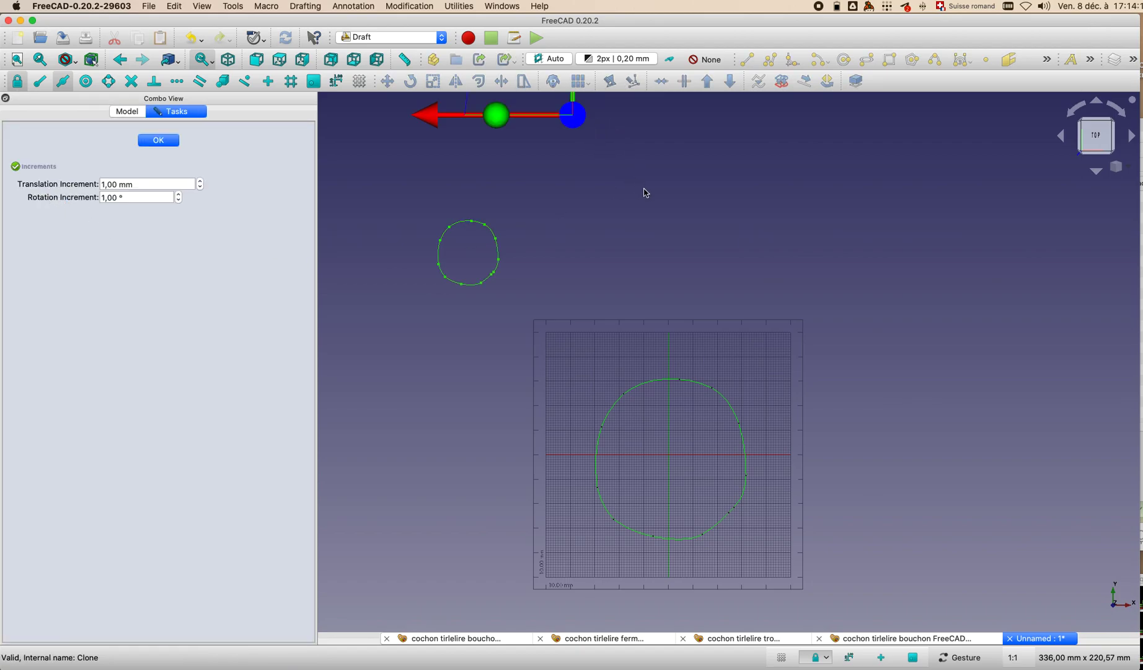
{"action": "scroll", "coordinate": [664, 206], "scroll_direction": "down", "scroll_amount": 3}
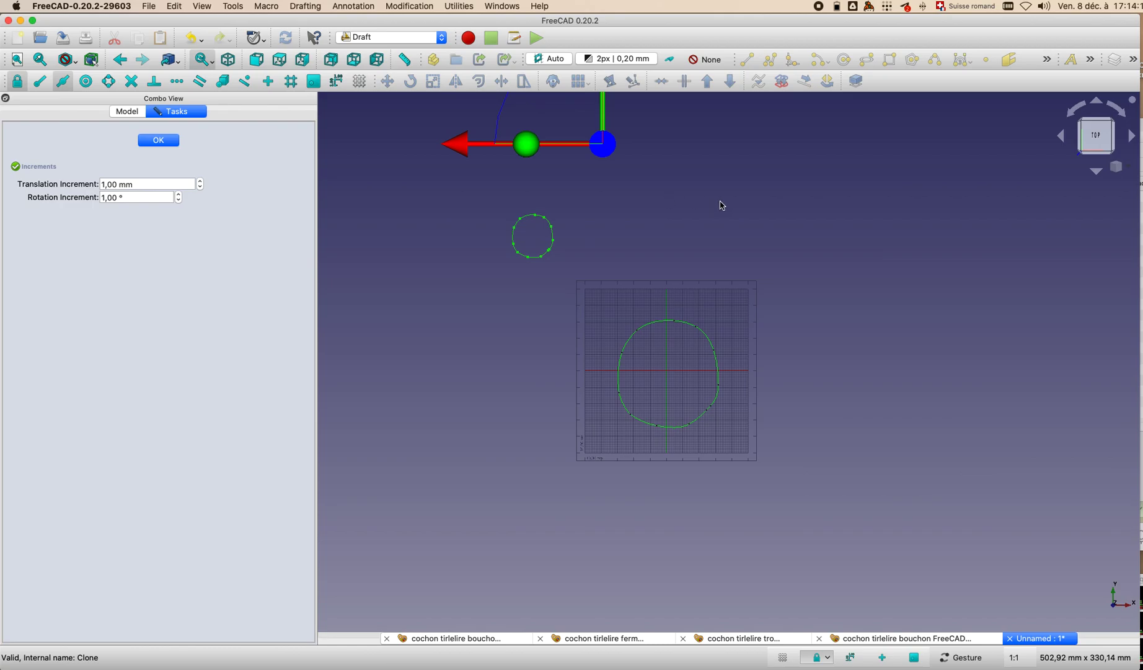
{"action": "scroll", "coordinate": [722, 206], "scroll_direction": "down", "scroll_amount": 2}
{"action": "right_click_drag", "start_coordinate": [752, 174], "coordinate": [741, 243]}
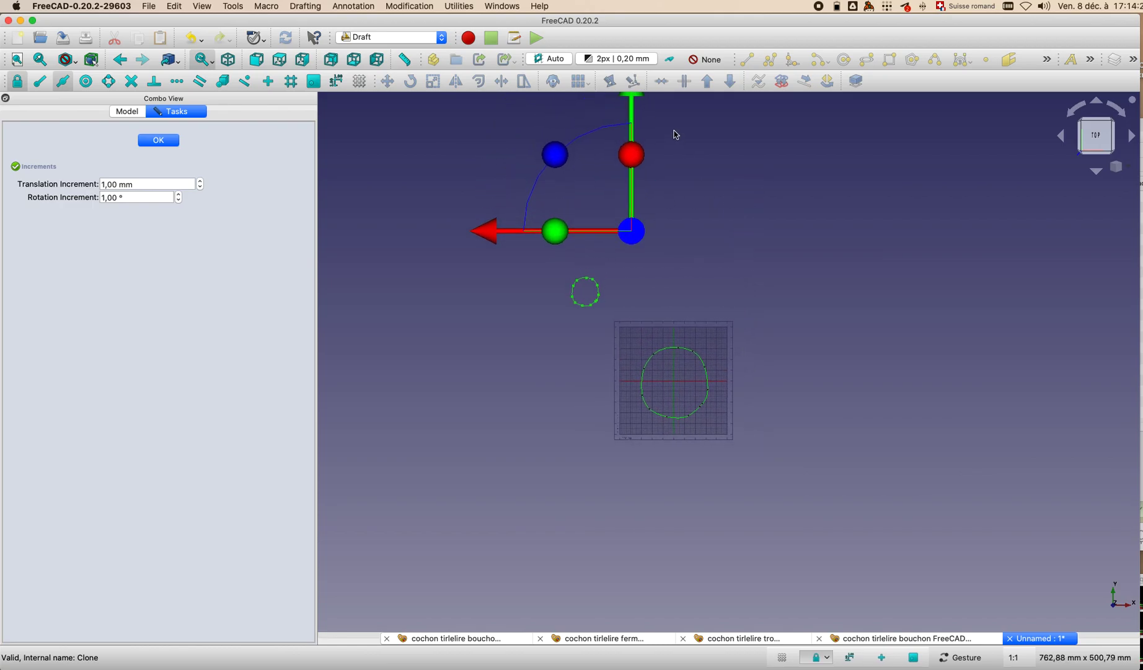
{"action": "left_click_drag", "start_coordinate": [630, 102], "coordinate": [802, 185]}
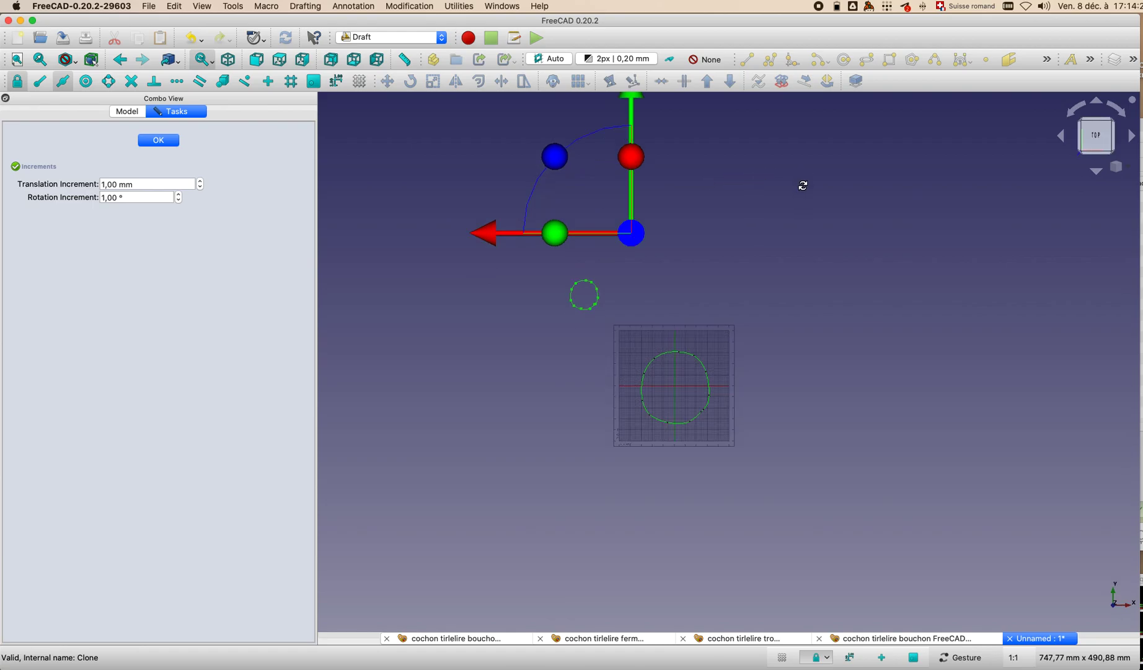
{"action": "right_click_drag", "start_coordinate": [803, 186], "coordinate": [783, 245]}
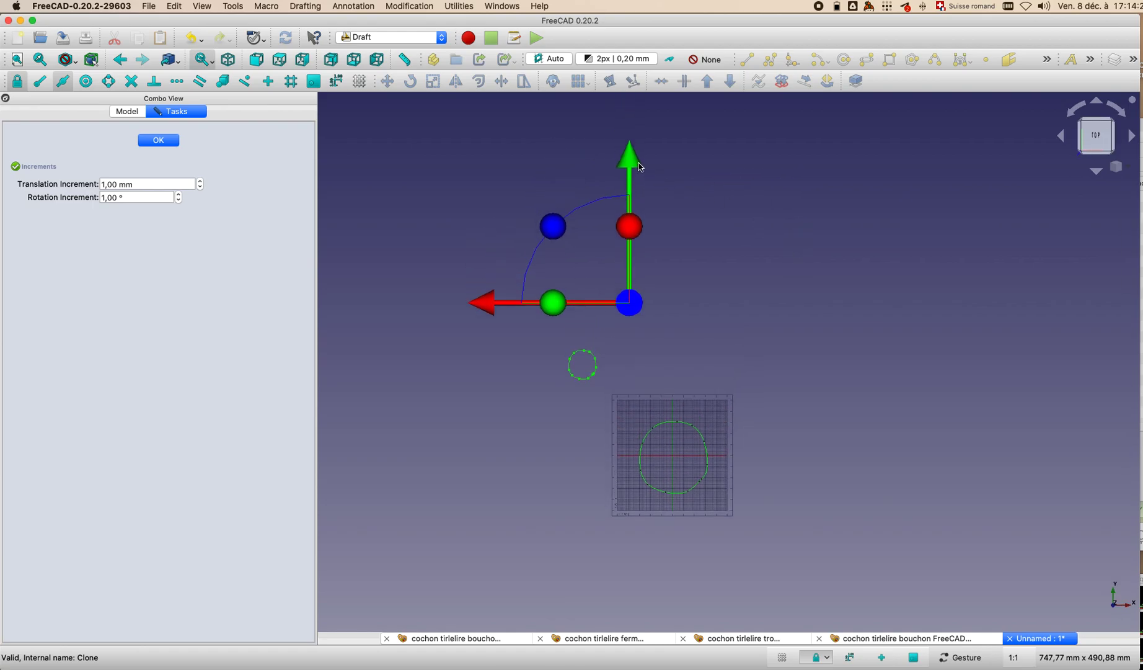
{"action": "left_click_drag", "start_coordinate": [630, 156], "coordinate": [631, 243]}
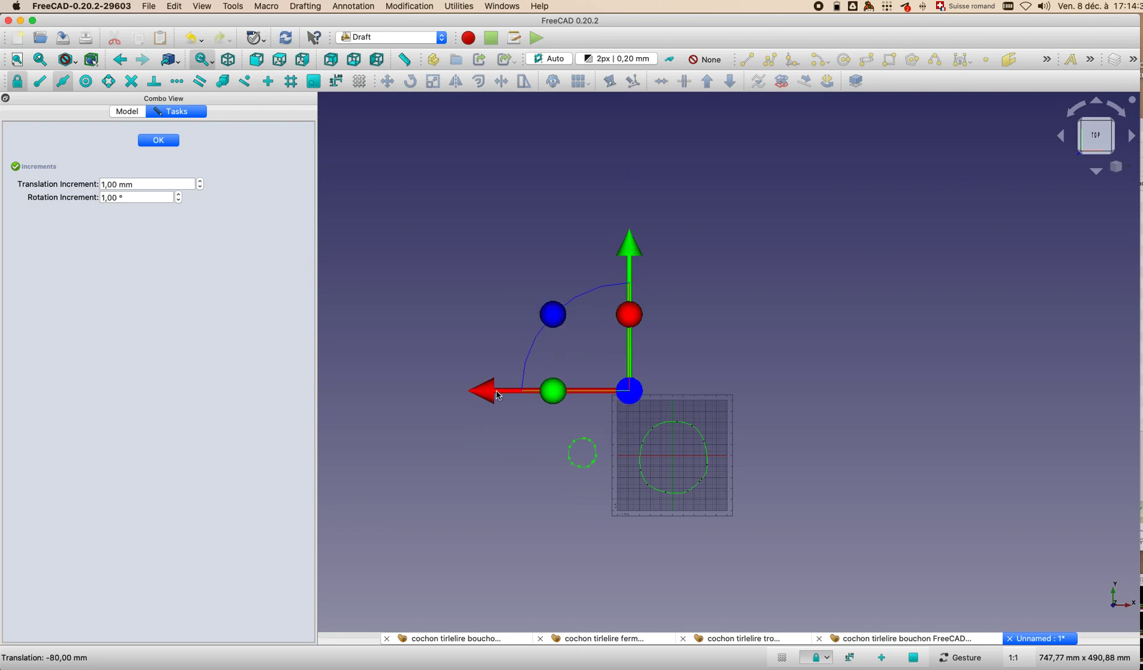
Step: Centre the clone on the grid origin by shifting it along X and -3 mm along Y, and check it from the front and sides
{"action": "left_click_drag", "start_coordinate": [482, 395], "coordinate": [575, 400]}
{"action": "left_click_drag", "start_coordinate": [720, 243], "coordinate": [720, 247]}
{"action": "key", "text": "1"}
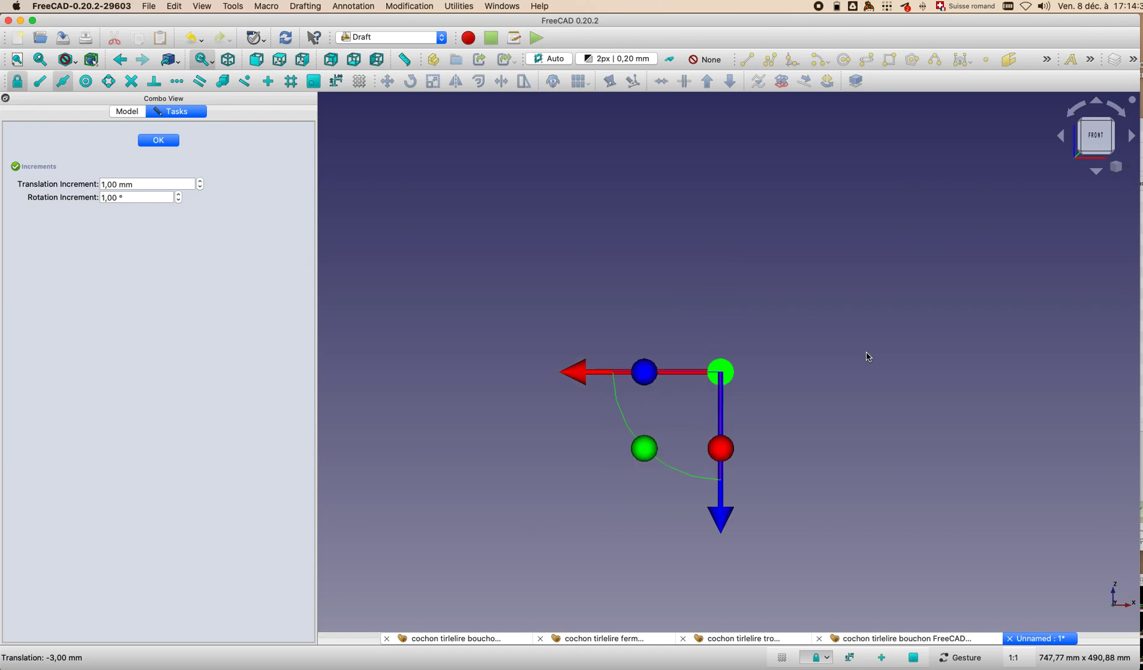
{"action": "key", "text": "3"}
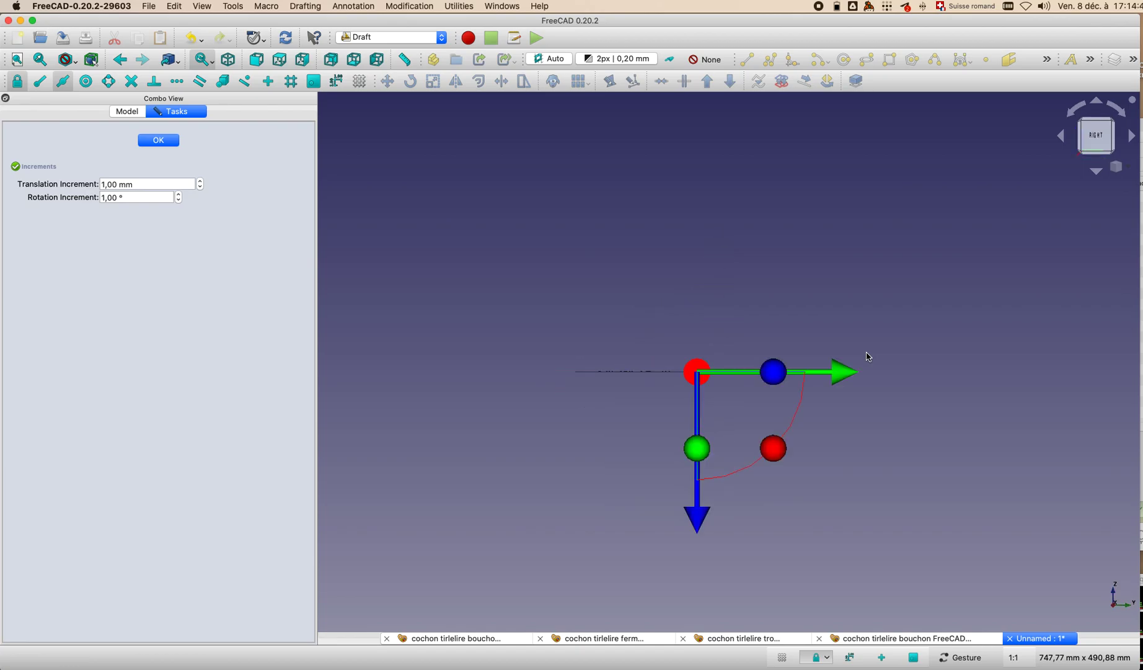
{"action": "key", "text": "6"}
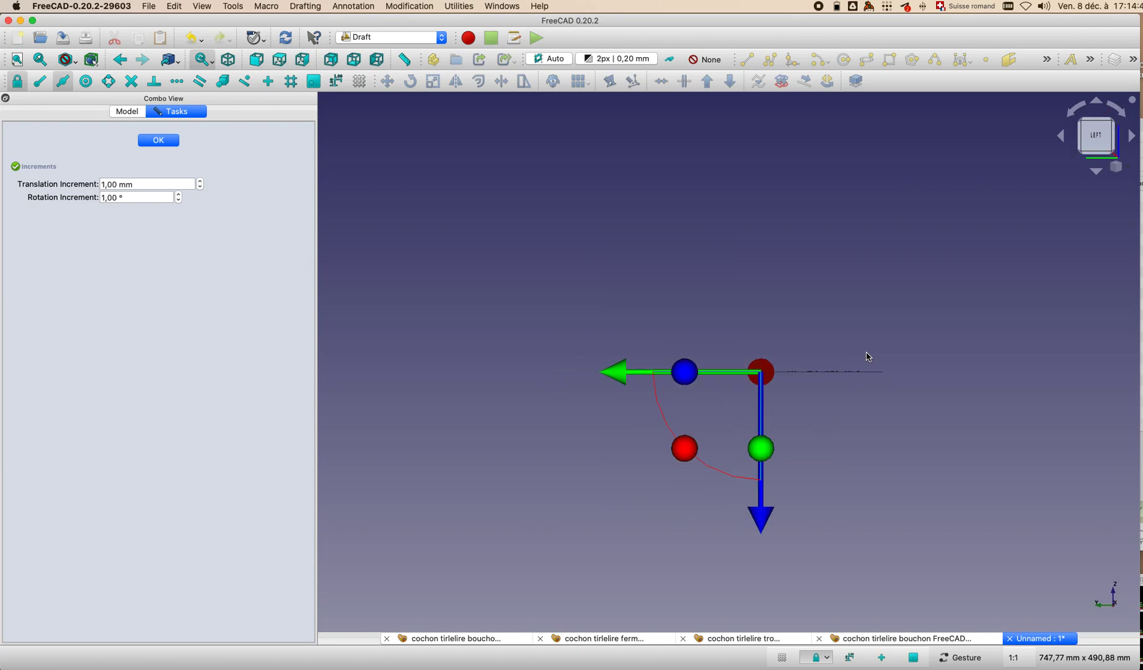
{"action": "key", "text": "2"}
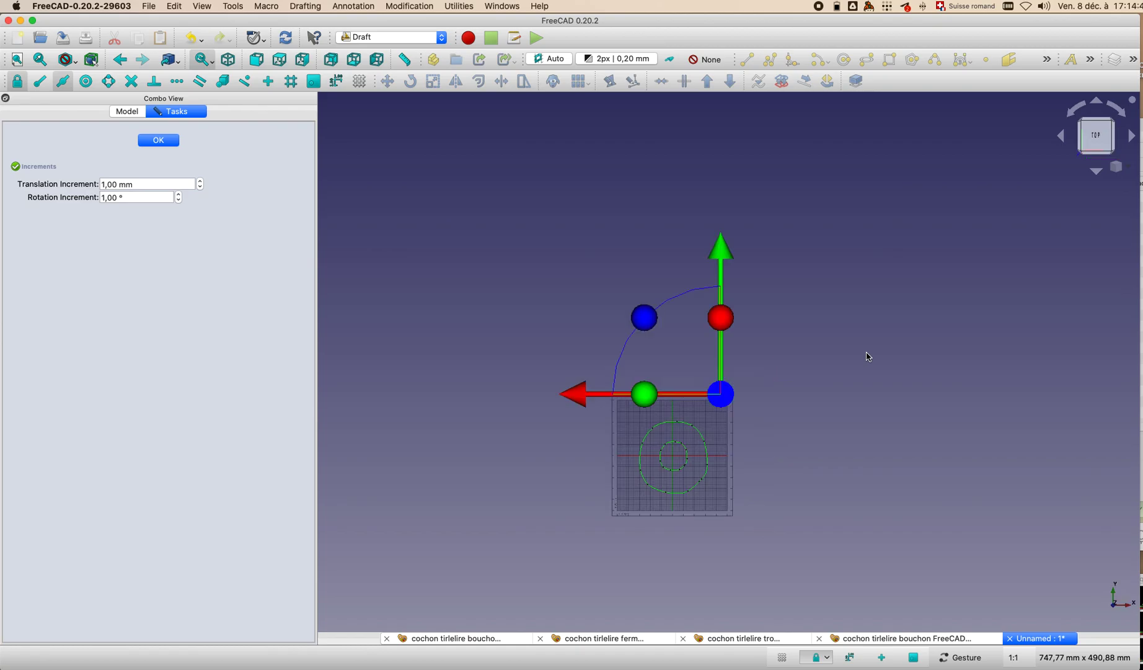
{"action": "left_click", "coordinate": [158, 142]}
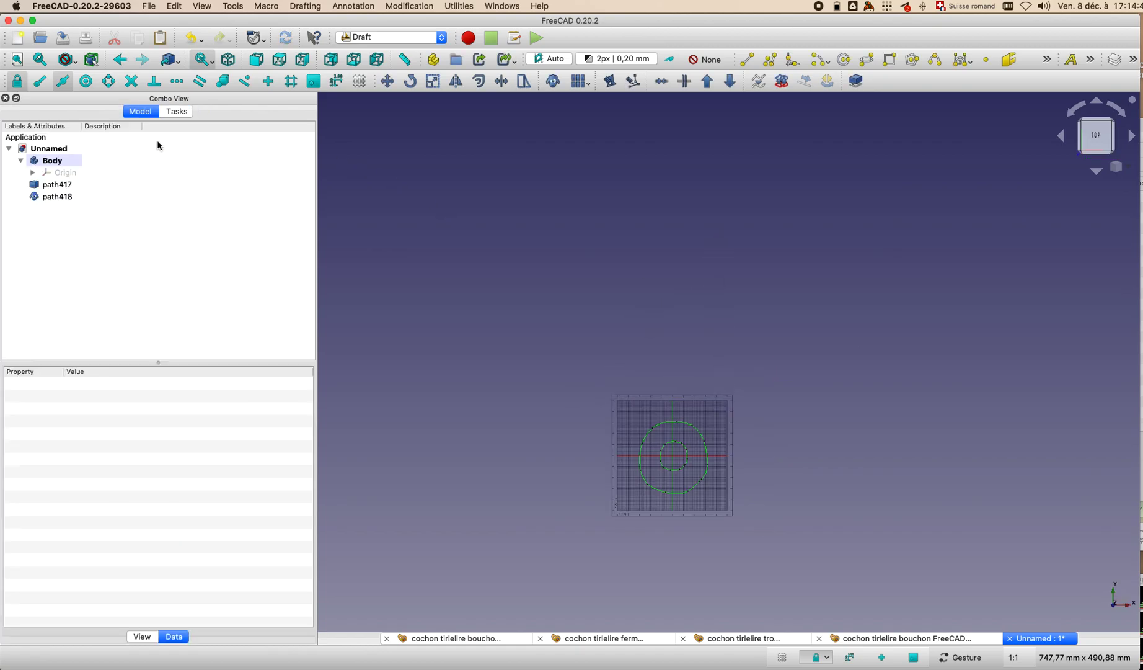
Step: Hide the original outline path417, leaving only the scaled clone displayed on the grid
{"action": "left_click", "coordinate": [57, 186]}
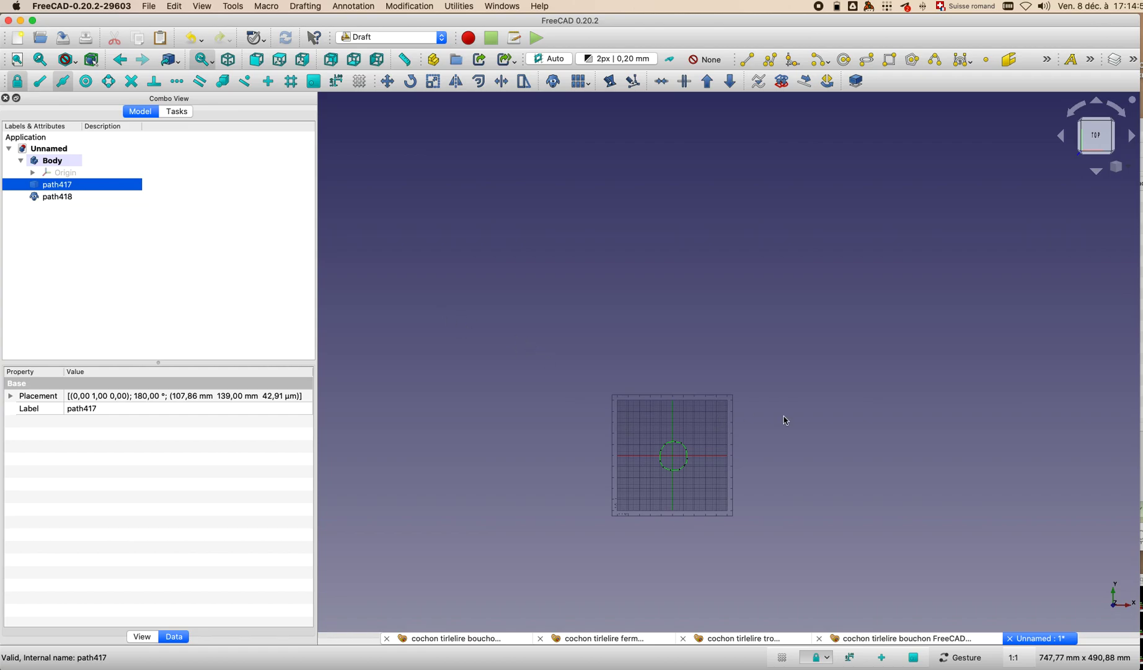
{"action": "scroll", "coordinate": [784, 420], "scroll_direction": "up", "scroll_amount": 3}
{"action": "right_click_drag", "start_coordinate": [741, 487], "coordinate": [863, 347]}
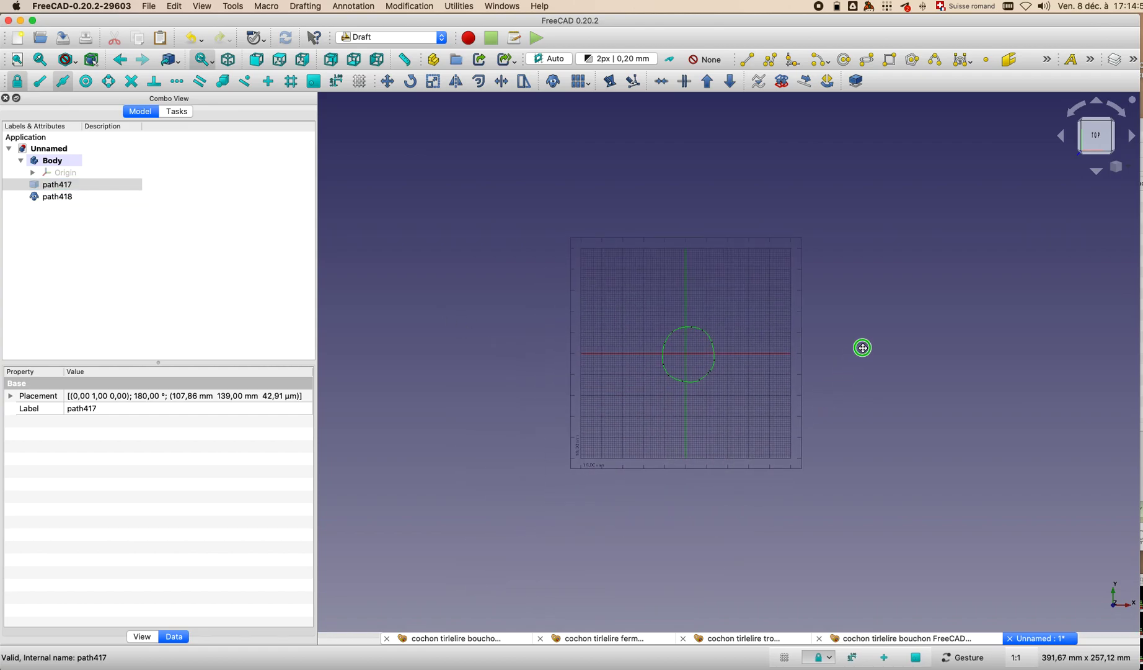
{"action": "scroll", "coordinate": [868, 395], "scroll_direction": "up", "scroll_amount": 4}
{"action": "right_click_drag", "start_coordinate": [812, 318], "coordinate": [923, 400]}
Step: Convert the scaled clone path418 to a sketch with Draft to Sketch and place the sketch inside the Body
{"action": "left_click", "coordinate": [66, 199]}
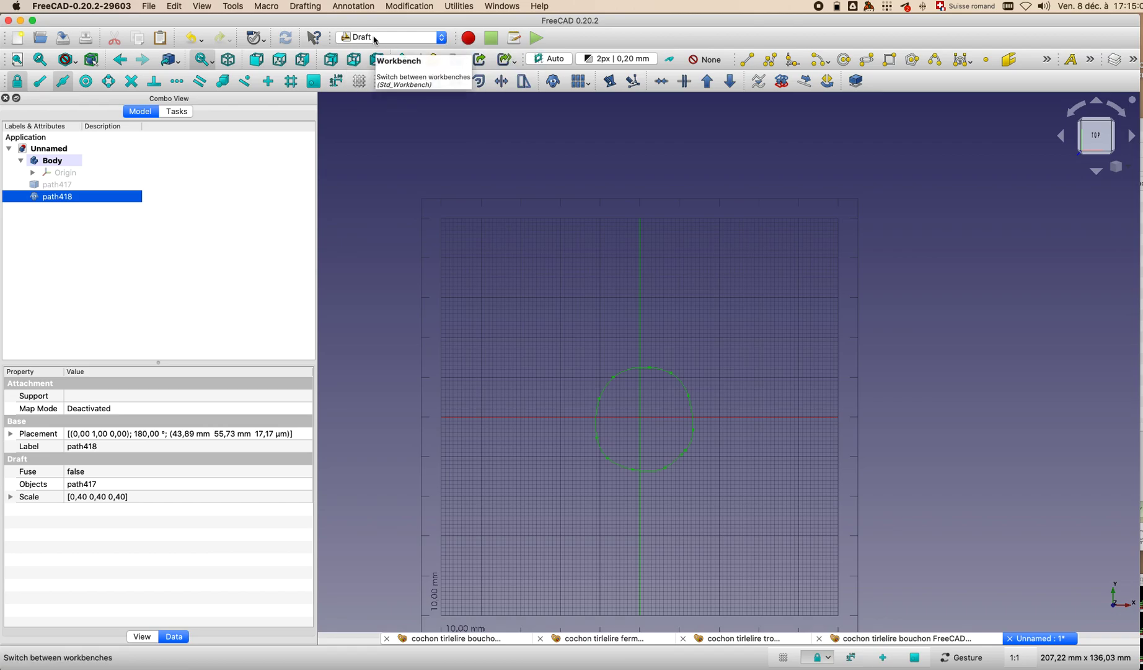
{"action": "left_click", "coordinate": [409, 6]}
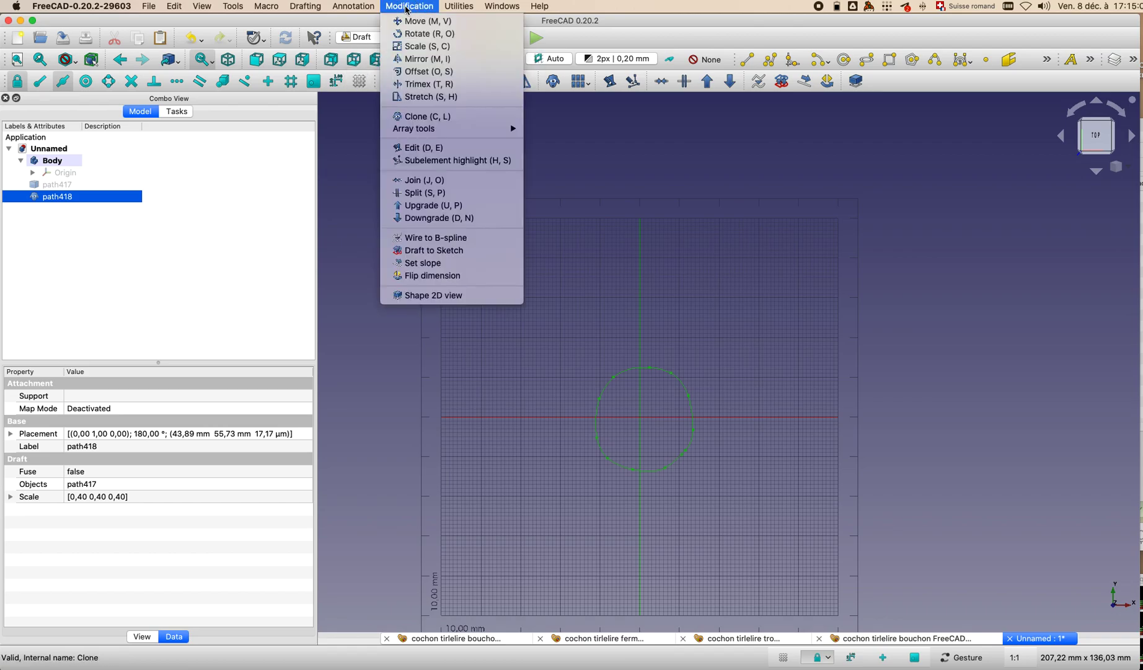
{"action": "left_click", "coordinate": [463, 250]}
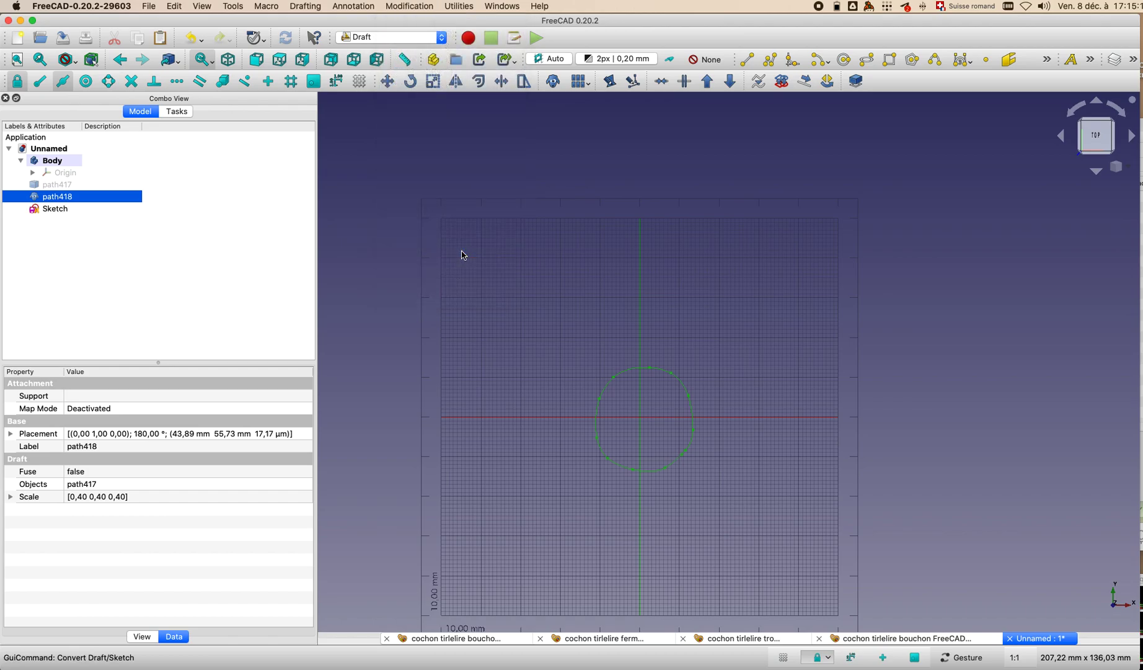
{"action": "left_click", "coordinate": [55, 209]}
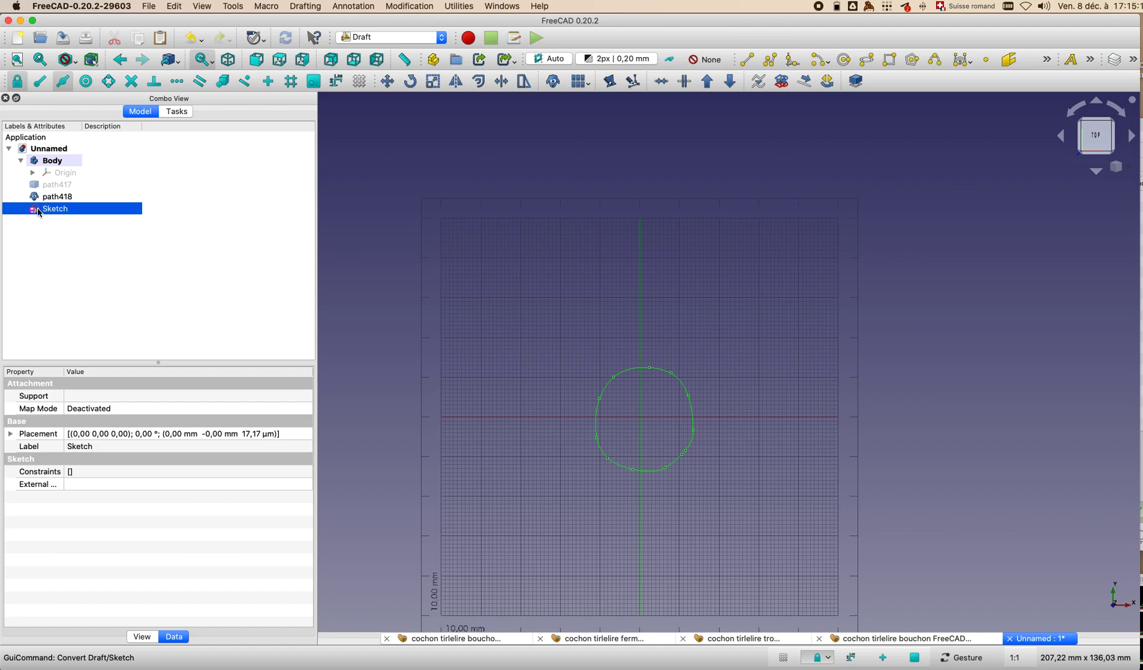
{"action": "left_click_drag", "start_coordinate": [54, 209], "coordinate": [64, 164]}
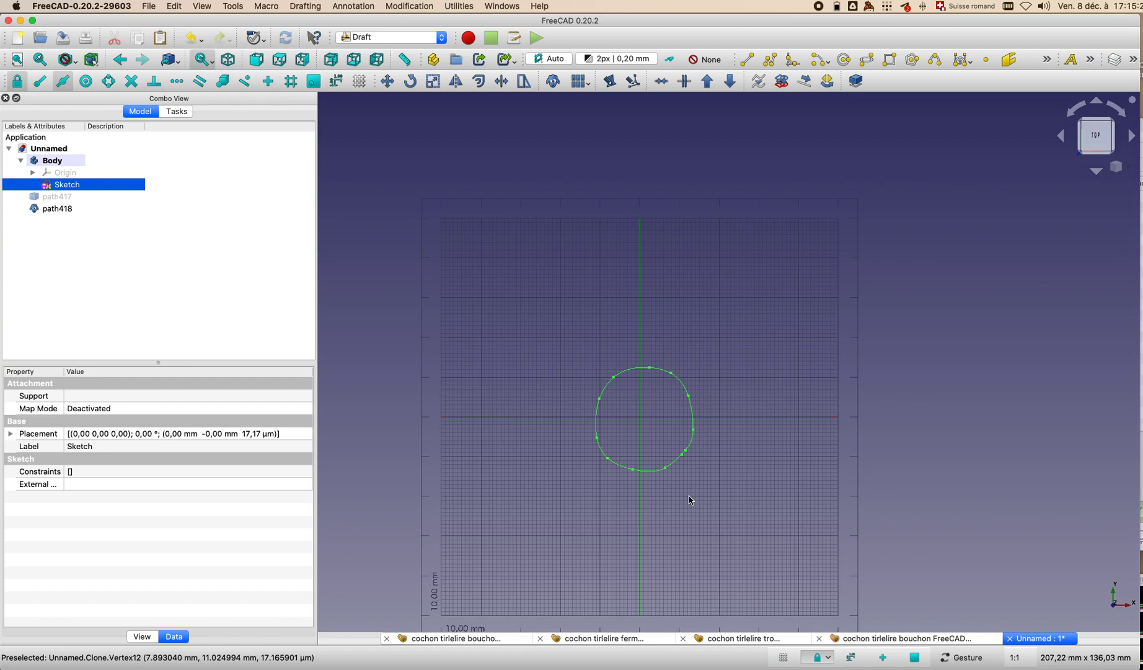
Step: Check the photo of the finished plug and create a 2 mm 2D Offset of the sketch in the Part workbench
{"action": "left_click", "coordinate": [474, 643]}
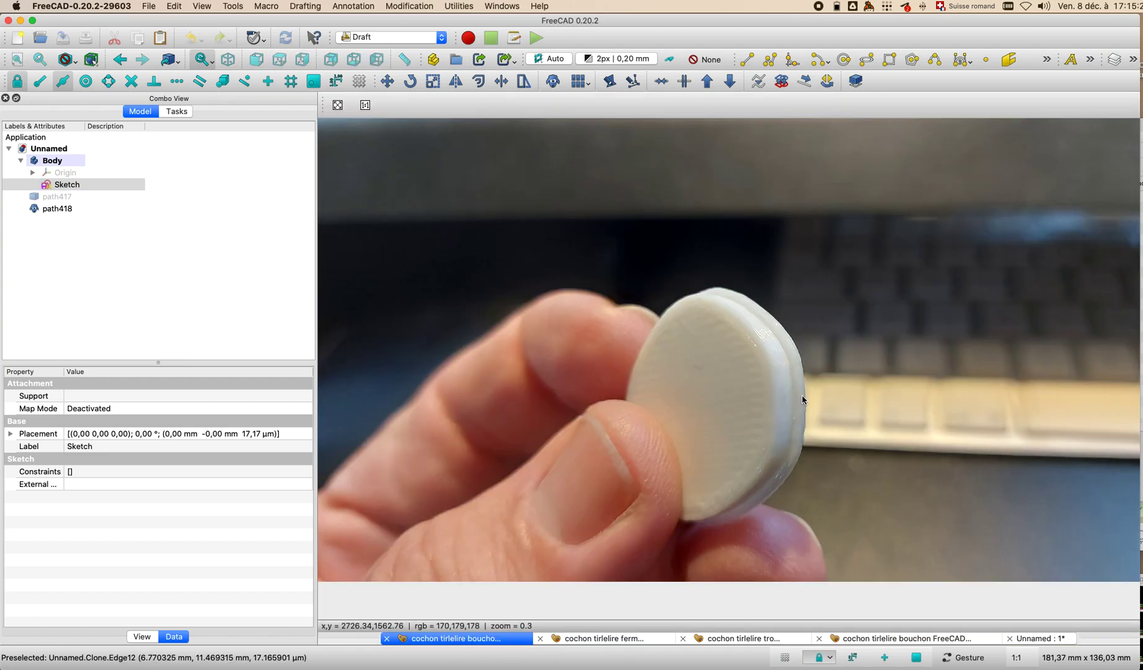
{"action": "left_click", "coordinate": [1022, 642]}
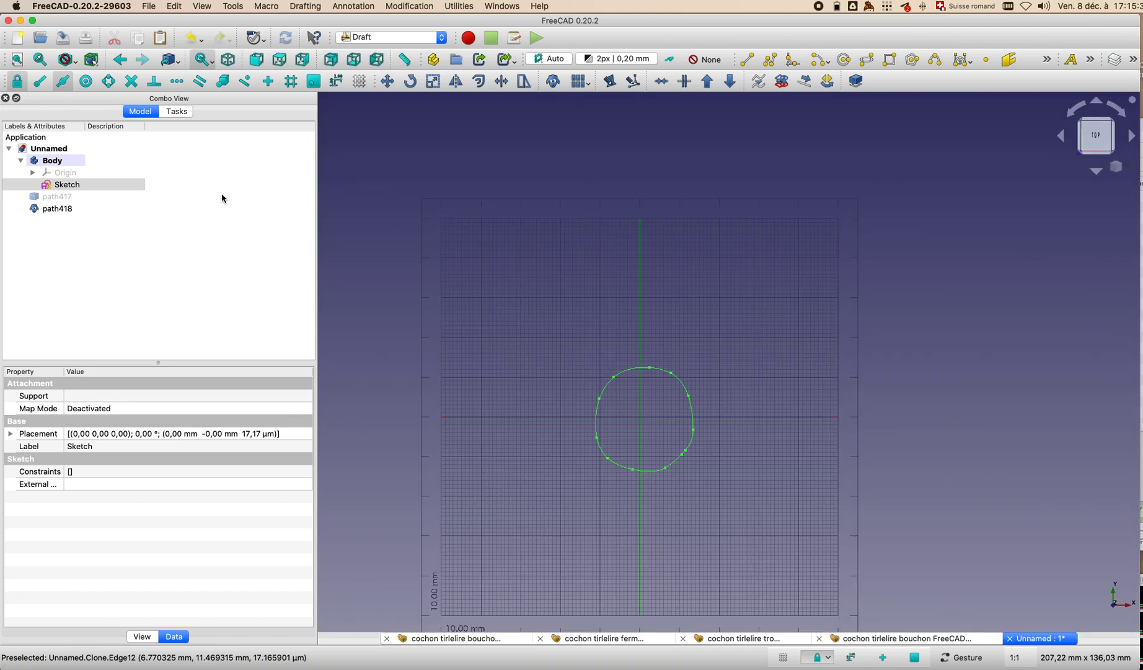
{"action": "left_click", "coordinate": [442, 38]}
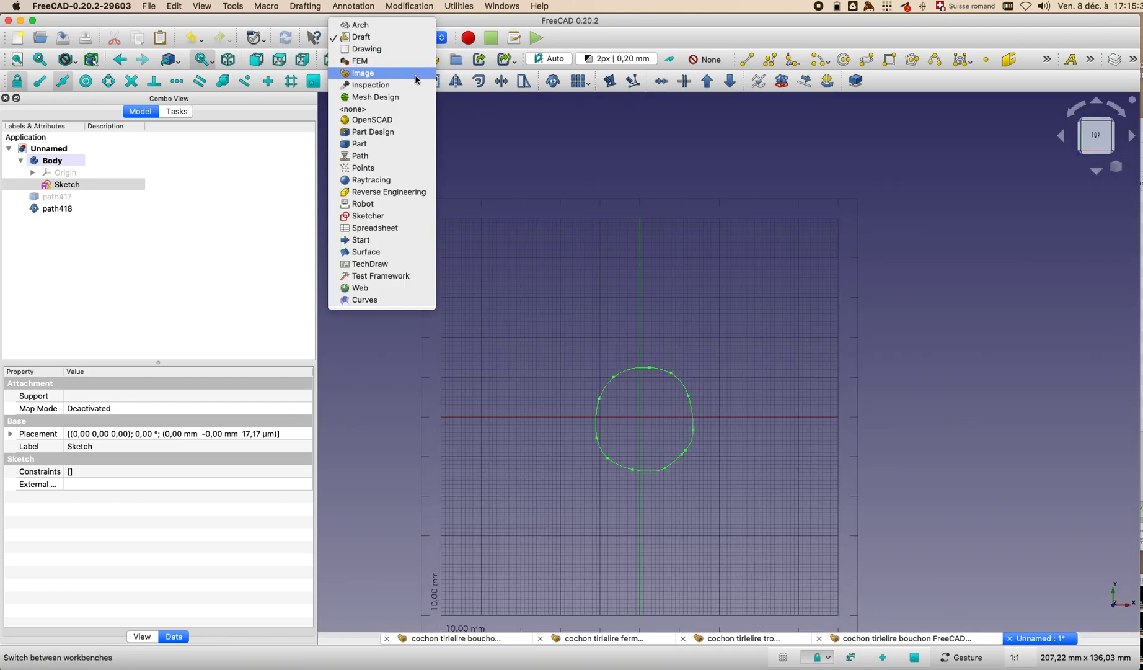
{"action": "left_click", "coordinate": [370, 149]}
{"action": "left_click", "coordinate": [93, 187]}
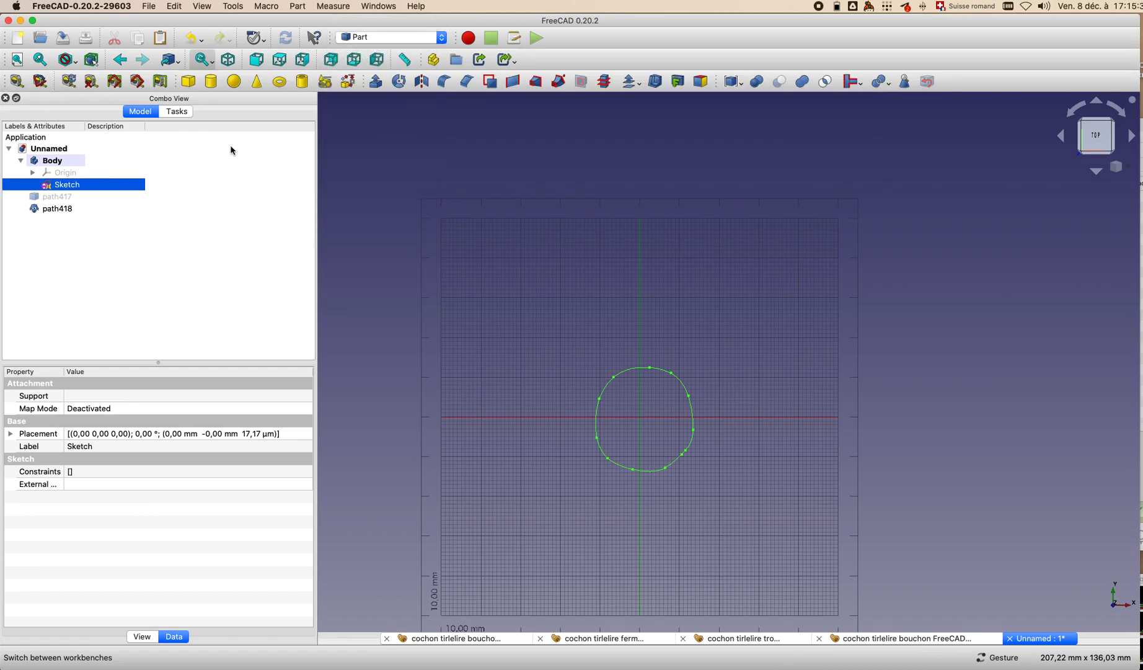
{"action": "left_click", "coordinate": [298, 7]}
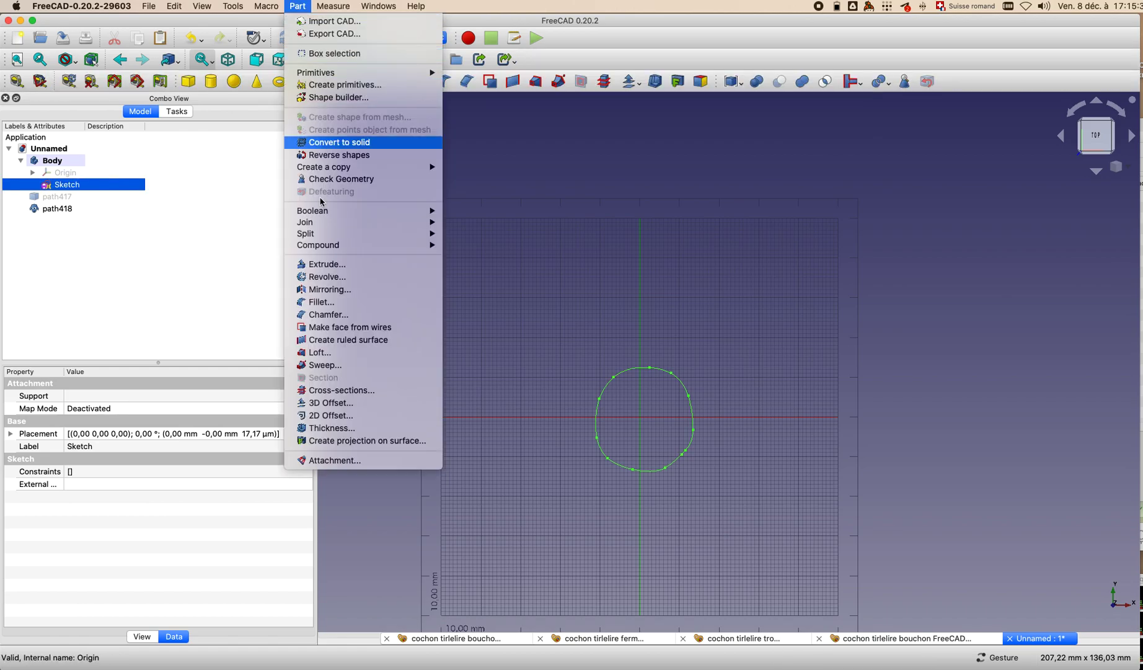
{"action": "left_click", "coordinate": [341, 416]}
{"action": "left_click_drag", "start_coordinate": [268, 189], "coordinate": [209, 189]}
{"action": "type", "text": "2"}
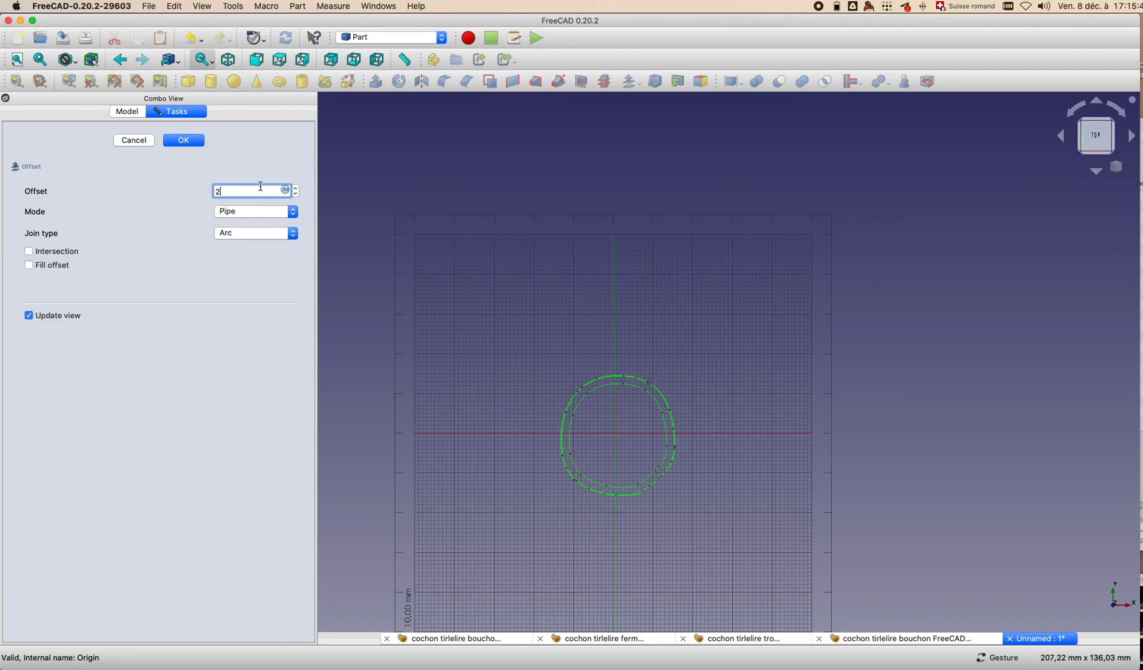
{"action": "left_click", "coordinate": [194, 141]}
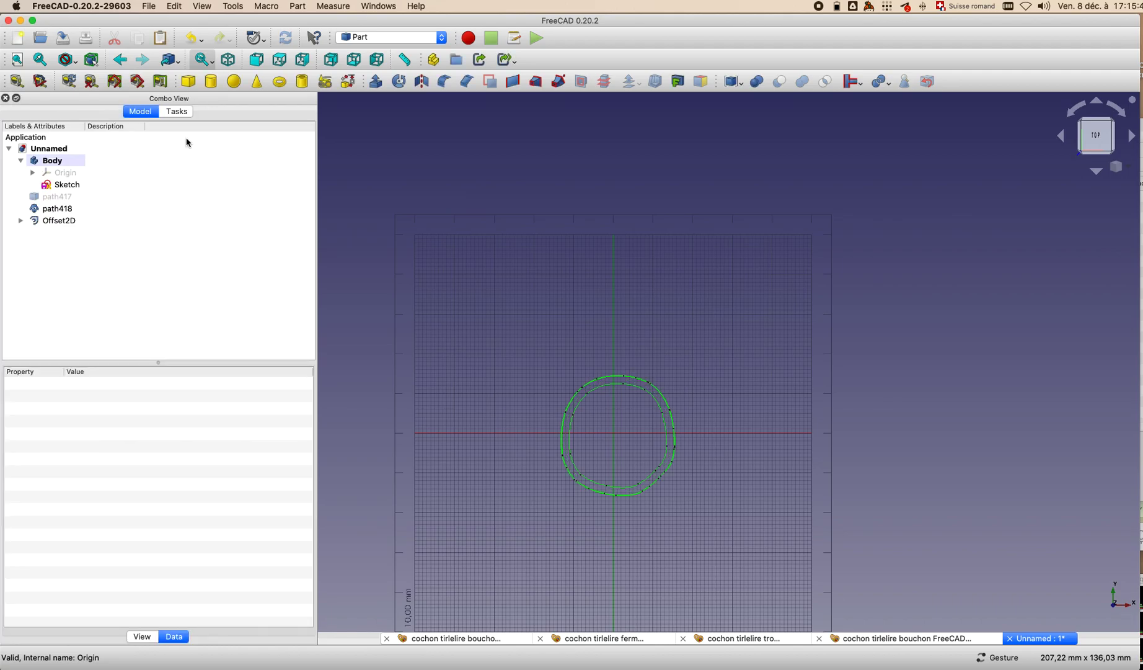
Step: Convert Offset2D to a sketch using Draft to Sketch in the Draft workbench
{"action": "left_click", "coordinate": [69, 221]}
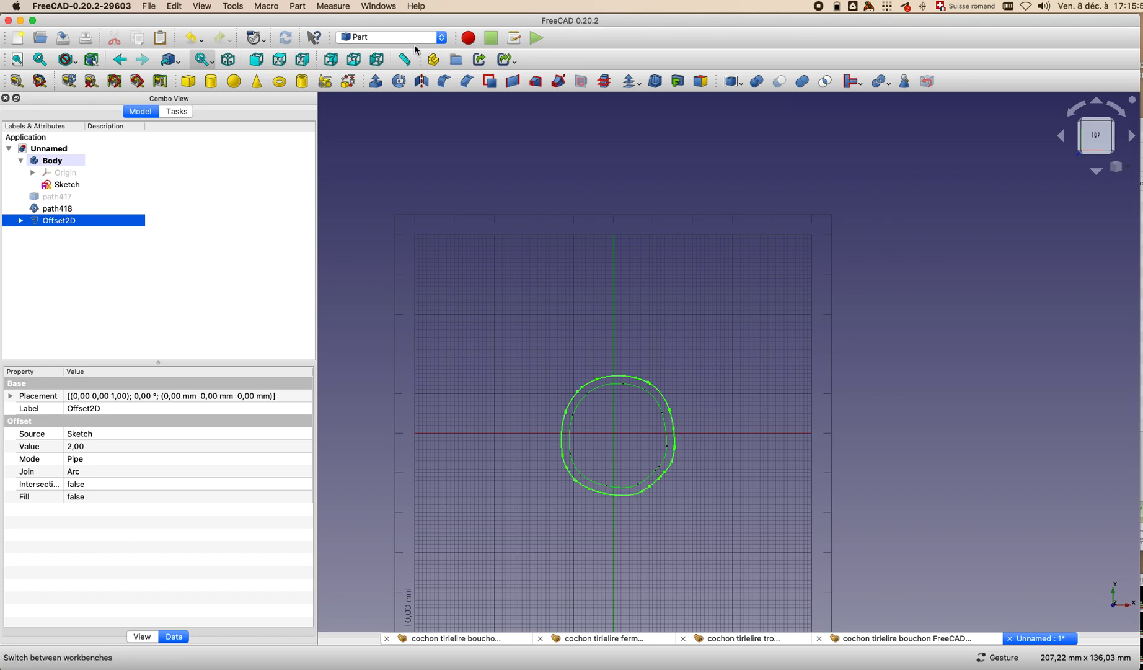
{"action": "left_click", "coordinate": [439, 38]}
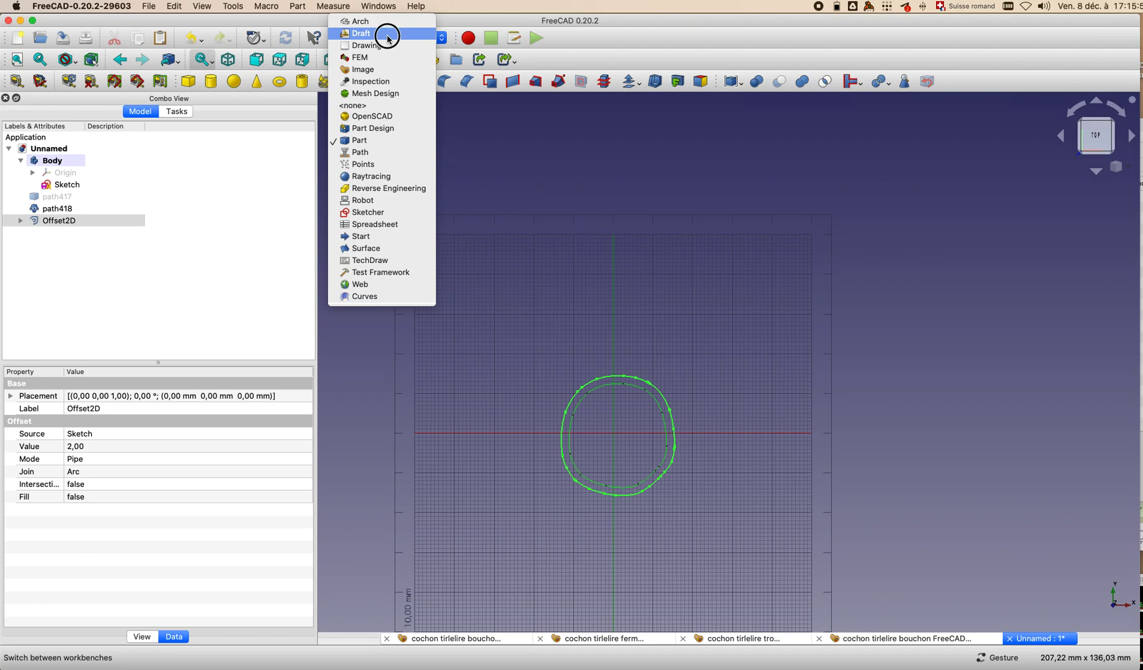
{"action": "left_click", "coordinate": [388, 34]}
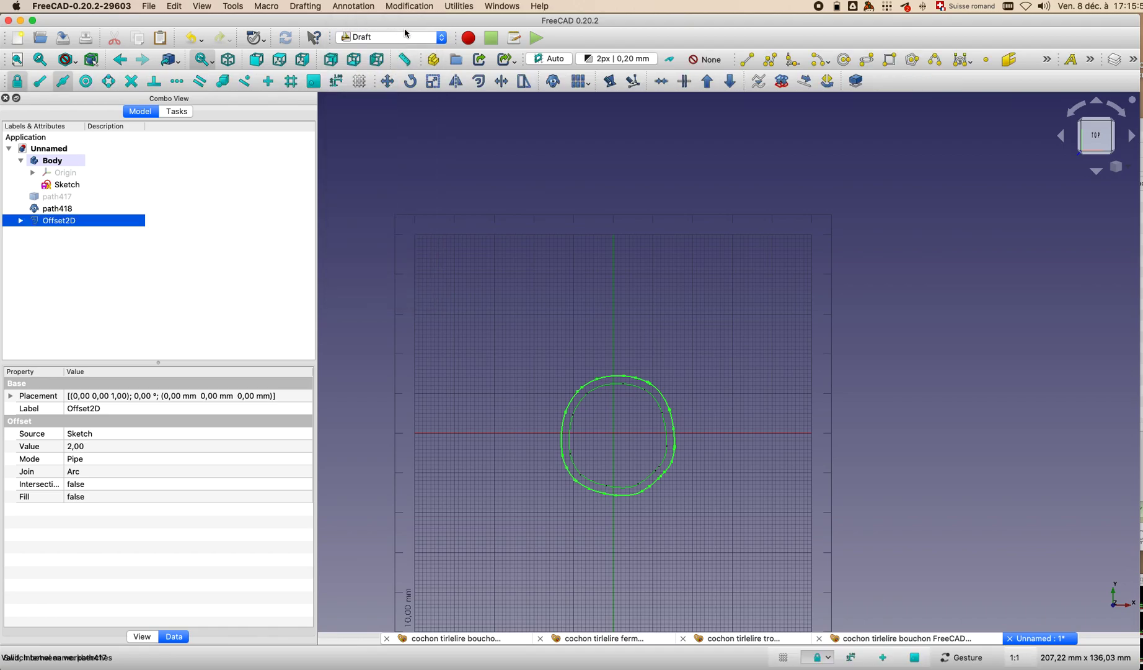
{"action": "left_click", "coordinate": [414, 8]}
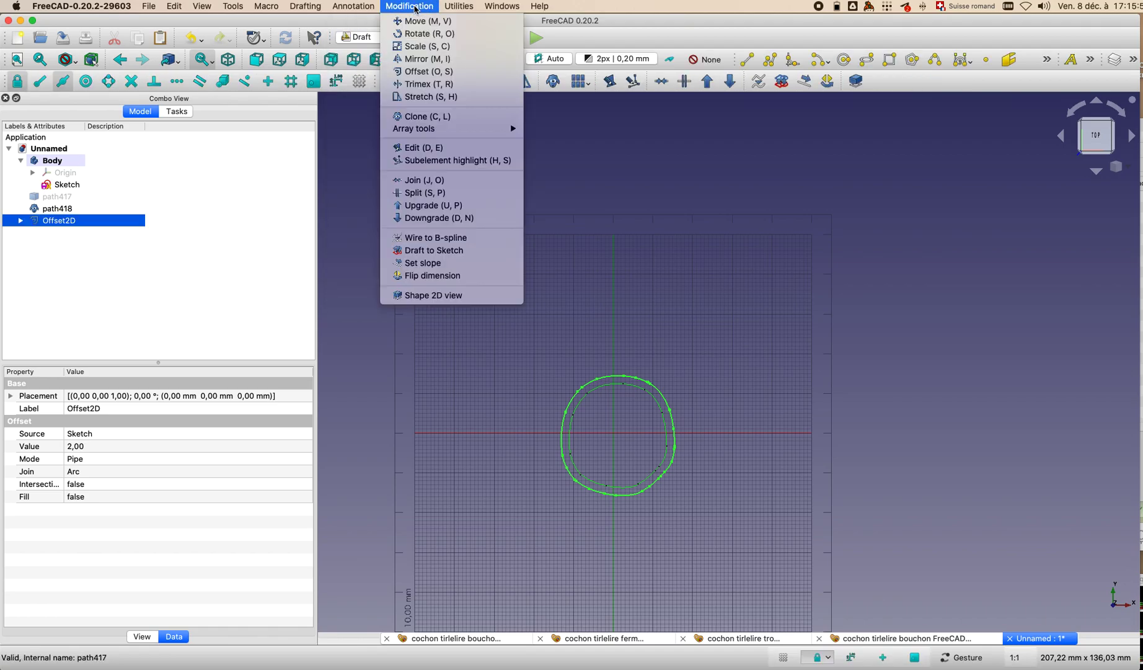
{"action": "left_click", "coordinate": [427, 251]}
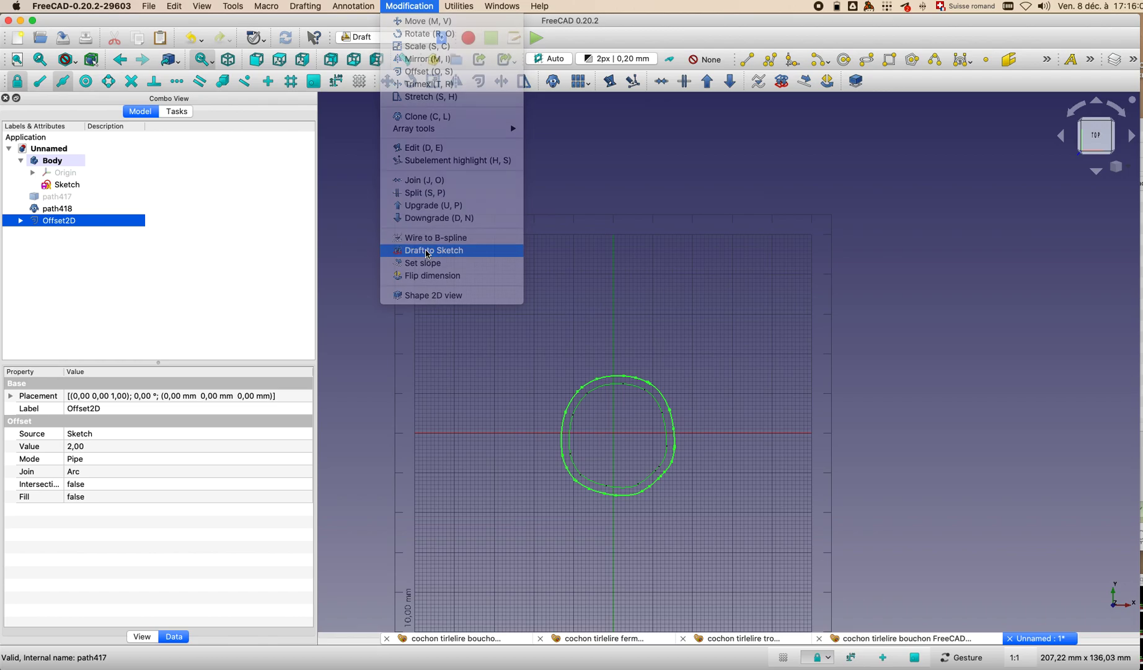
Step: Place the offset's Sketch001 inside the Body and pad the inner Sketch 5 mm in the Part Design workbench
{"action": "left_click", "coordinate": [53, 233]}
{"action": "left_click_drag", "start_coordinate": [56, 233], "coordinate": [64, 162]}
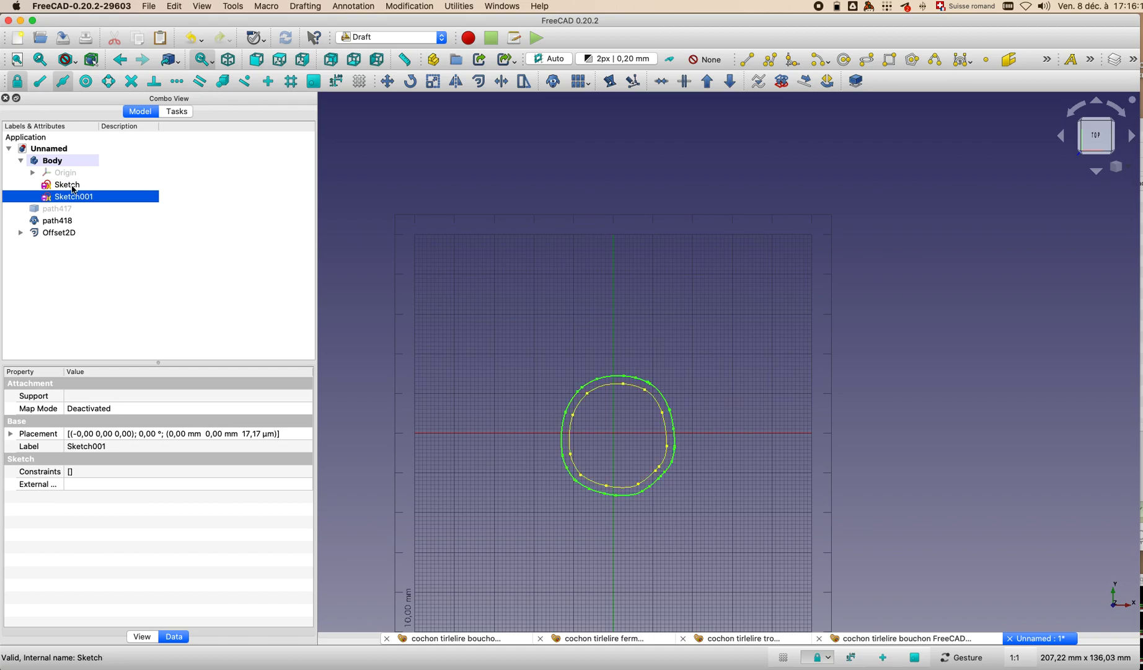
{"action": "left_click", "coordinate": [73, 186]}
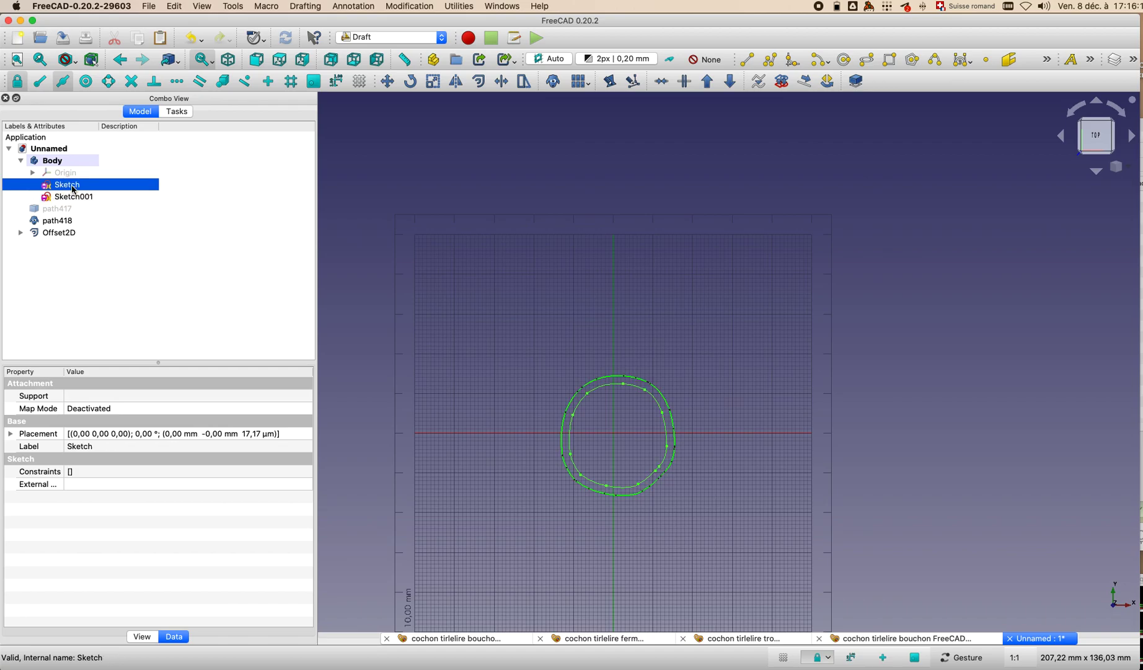
{"action": "left_click", "coordinate": [445, 41]}
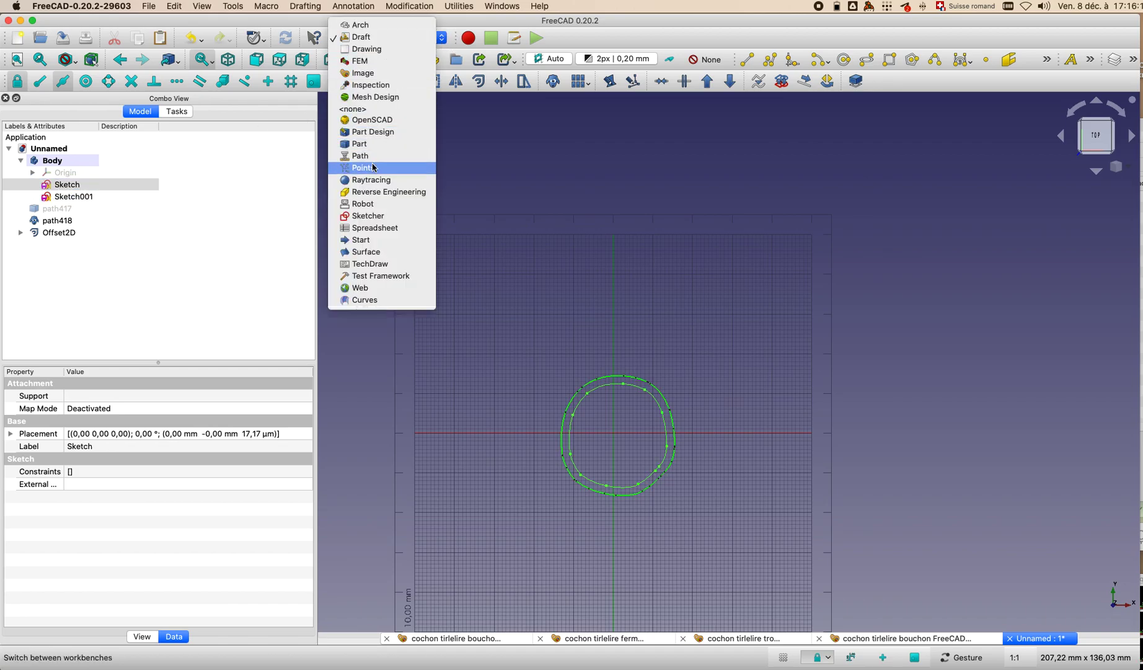
{"action": "left_click", "coordinate": [391, 131]}
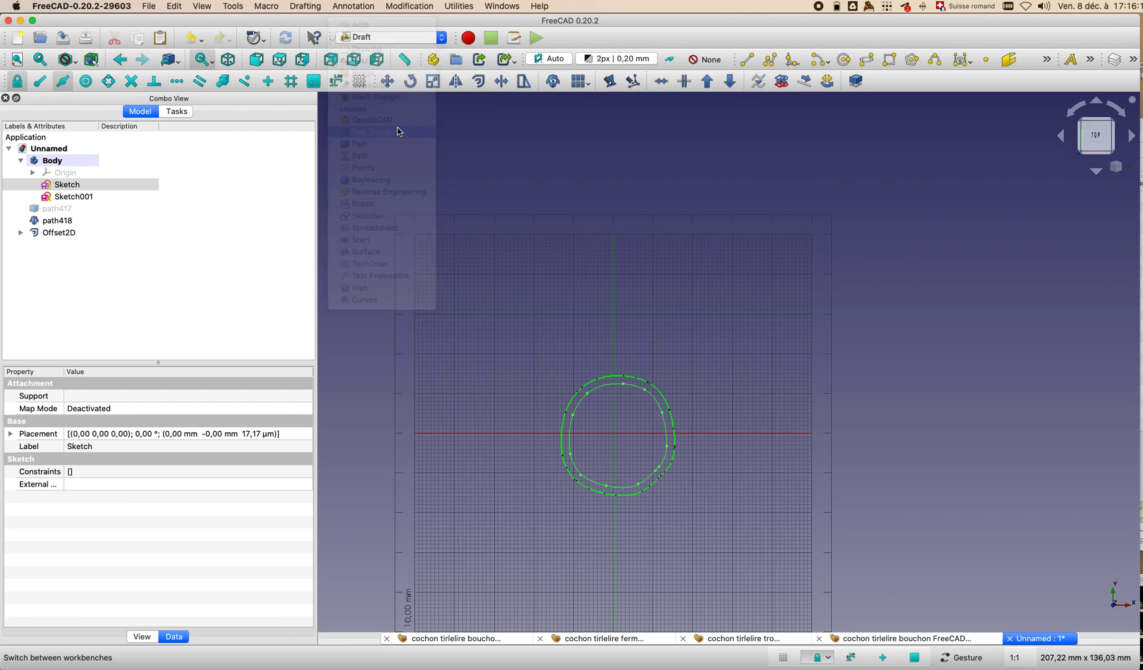
{"action": "left_click", "coordinate": [141, 112]}
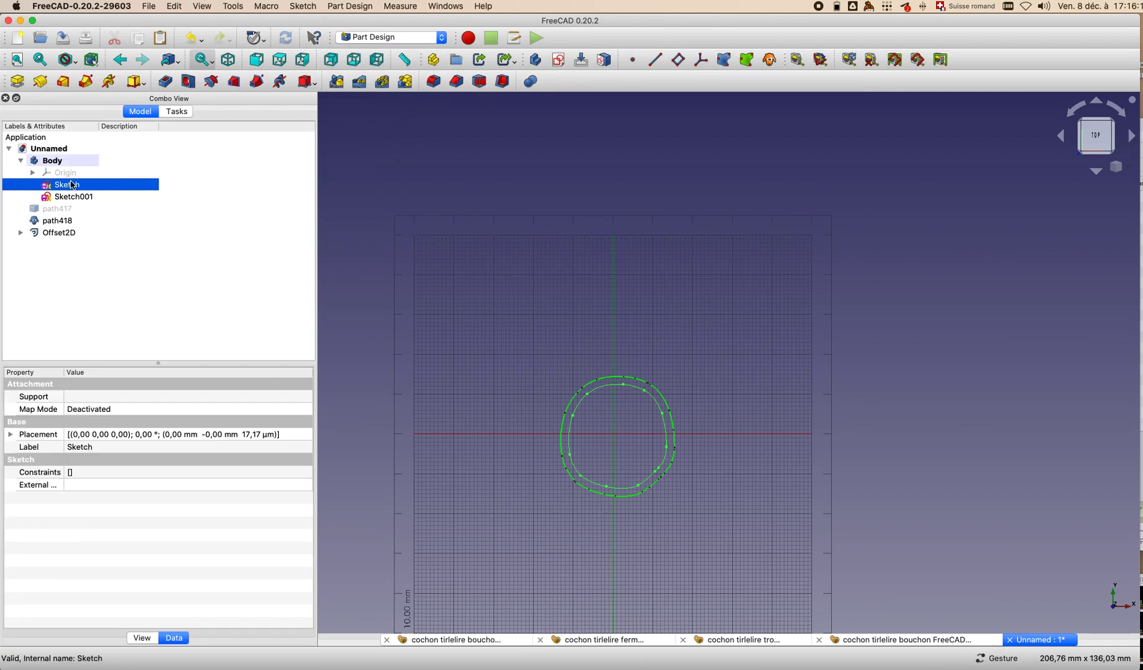
{"action": "left_click", "coordinate": [179, 112]}
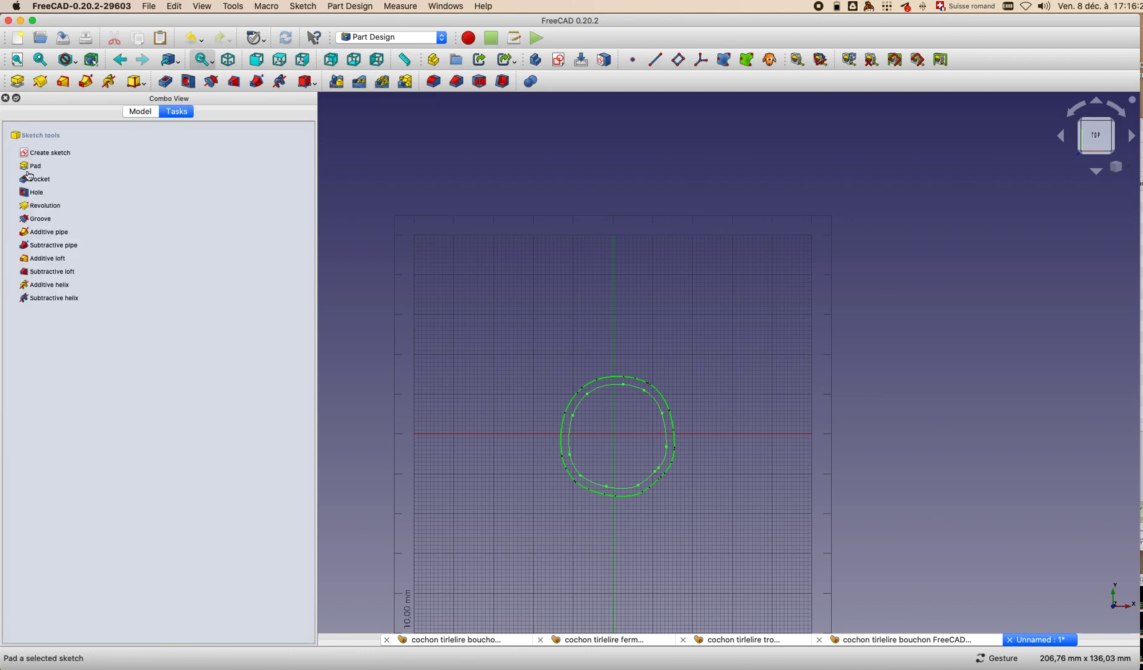
{"action": "left_click", "coordinate": [186, 165]}
{"action": "type", "text": "5"}
{"action": "left_click", "coordinate": [186, 141]}
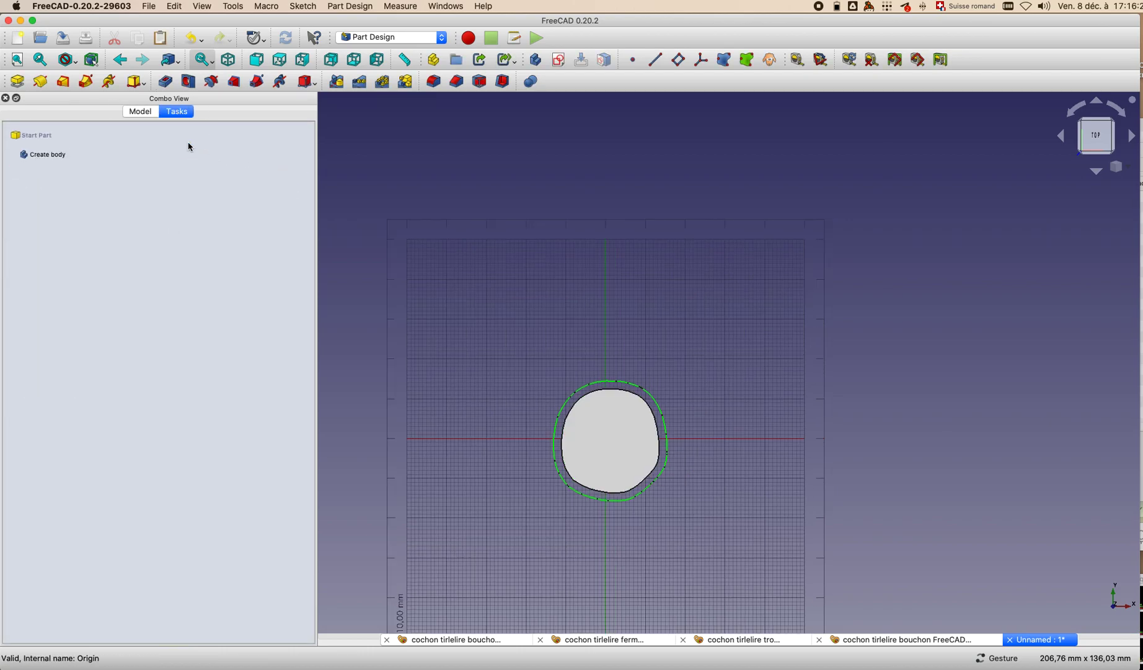
Step: Pad the outer offset sketch, Sketch001, 1 mm to form the thin rim around the plug
{"action": "left_click", "coordinate": [139, 112]}
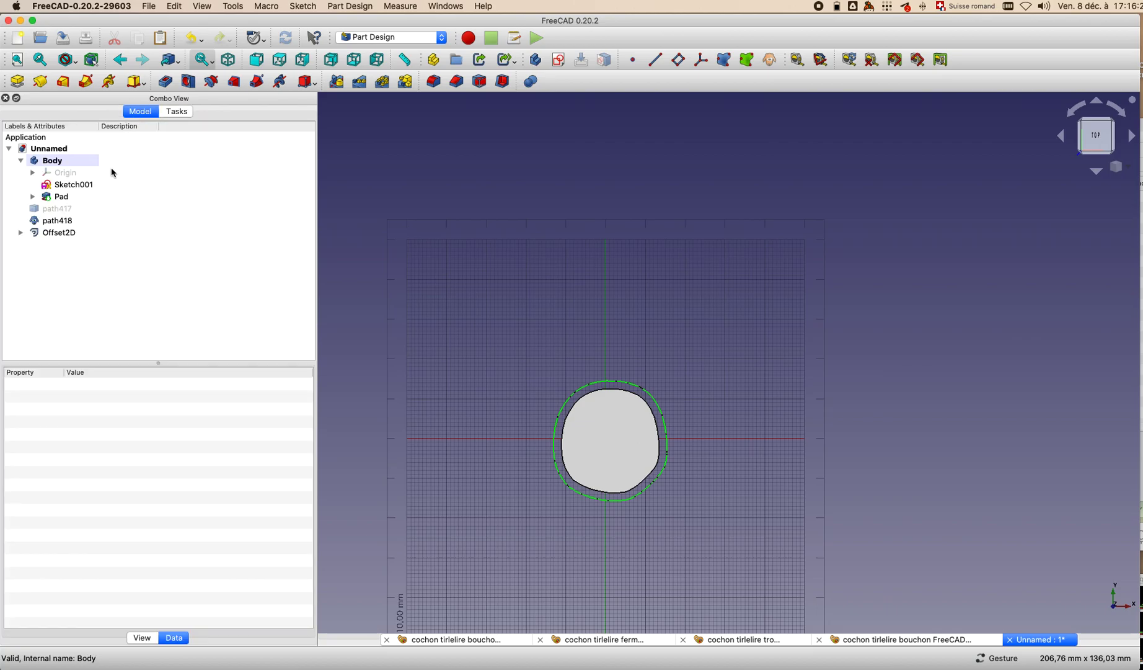
{"action": "left_click", "coordinate": [81, 184]}
{"action": "left_click", "coordinate": [179, 112]}
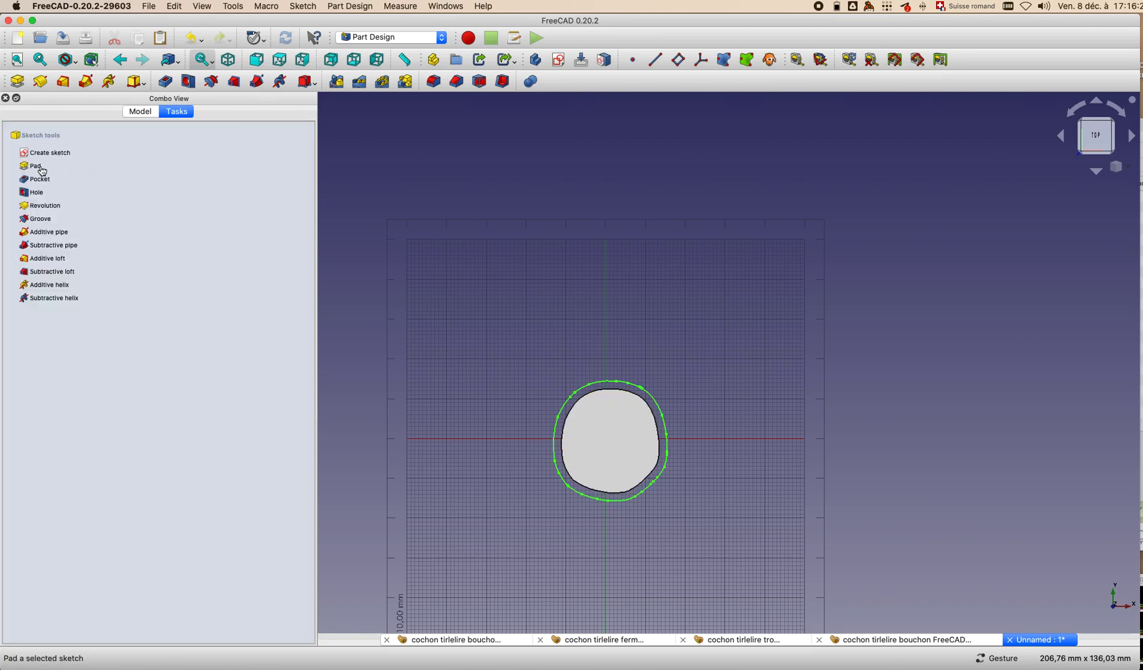
{"action": "left_click", "coordinate": [94, 166]}
{"action": "type", "text": "1"}
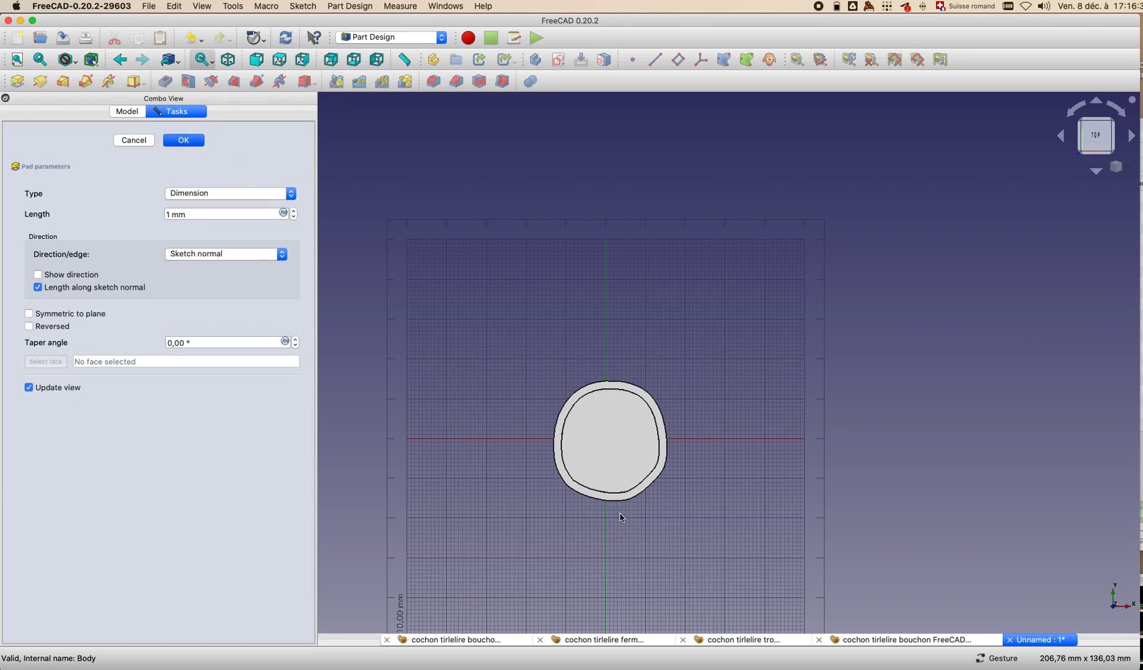
{"action": "key", "text": "Return"}
{"action": "left_click_drag", "start_coordinate": [581, 524], "coordinate": [651, 475]}
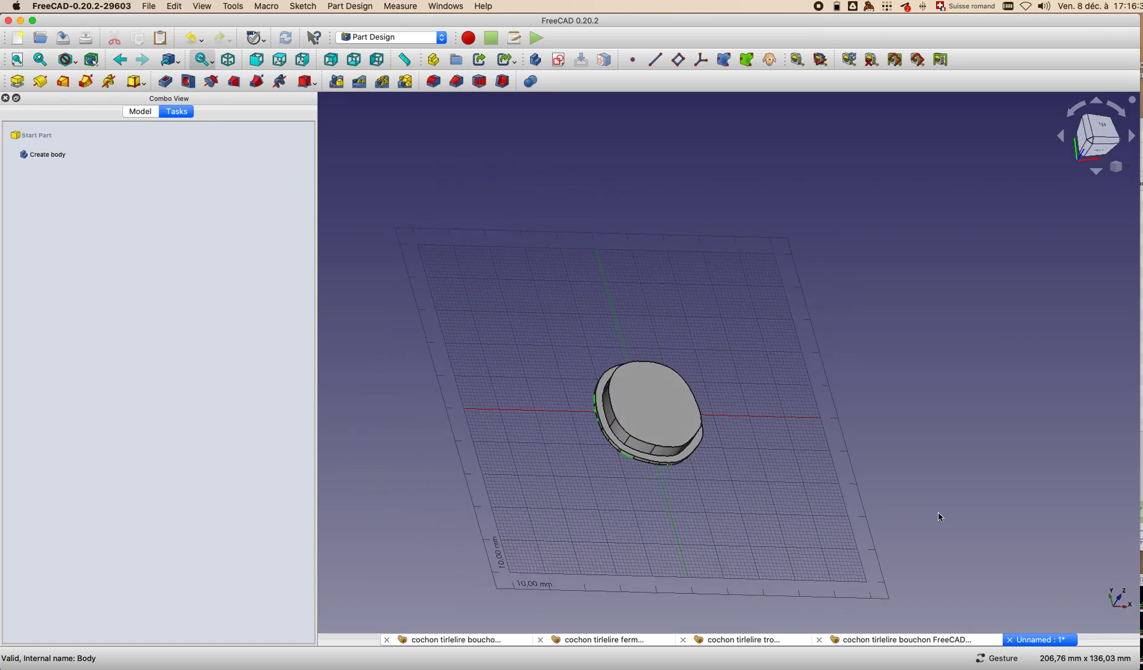
{"action": "left_click_drag", "start_coordinate": [951, 340], "coordinate": [723, 552]}
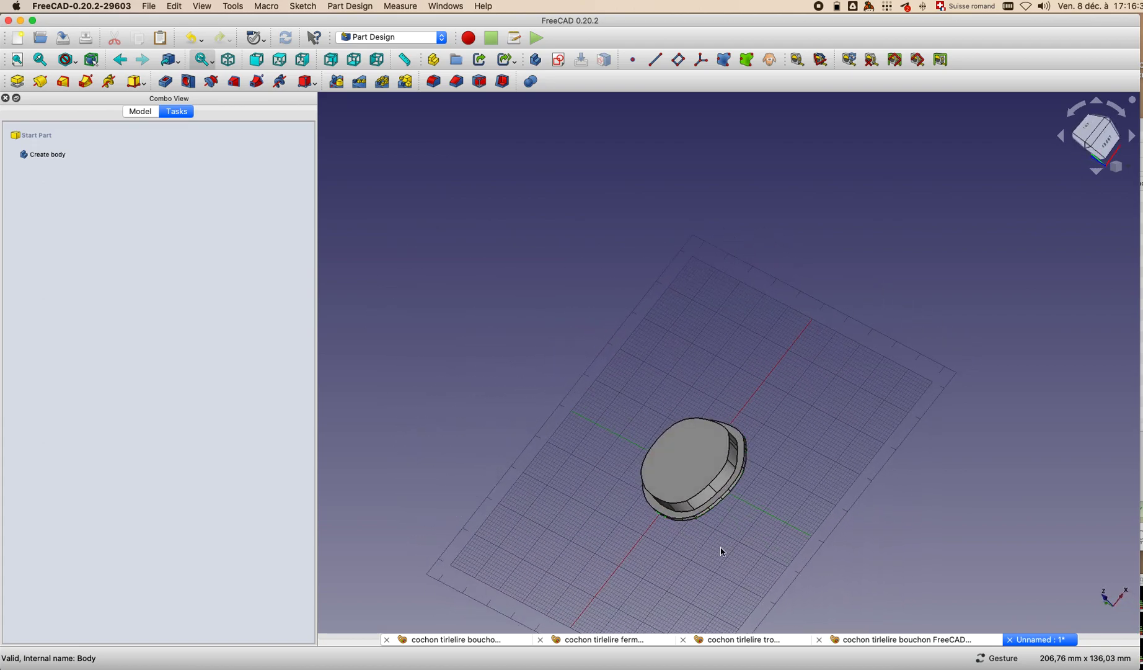
{"action": "scroll", "coordinate": [723, 549], "scroll_direction": "up", "scroll_amount": 5}
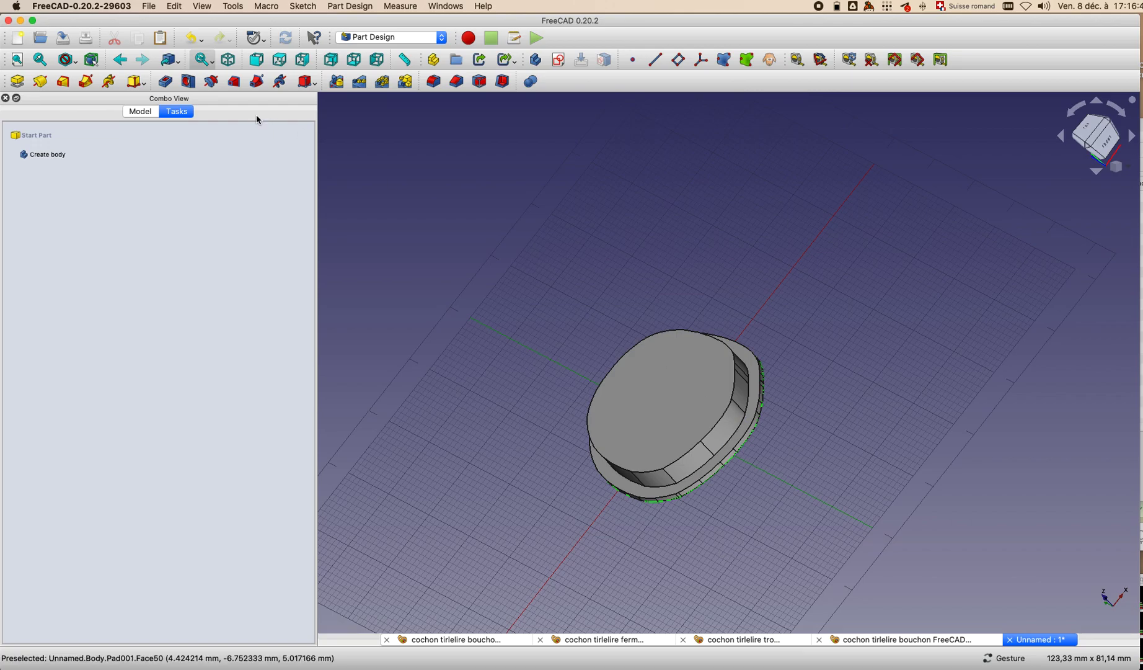
Step: Hide the scaled clone path418 and the Offset2D object, leaving only the padded plug displayed
{"action": "left_click", "coordinate": [141, 112]}
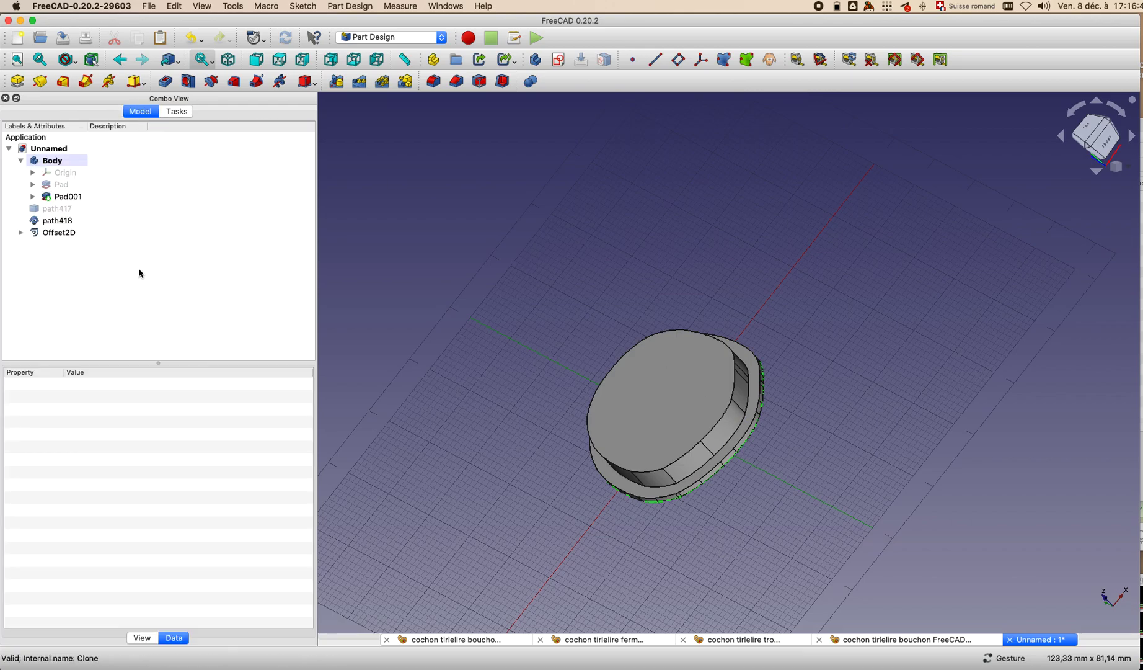
{"action": "left_click", "coordinate": [60, 221]}
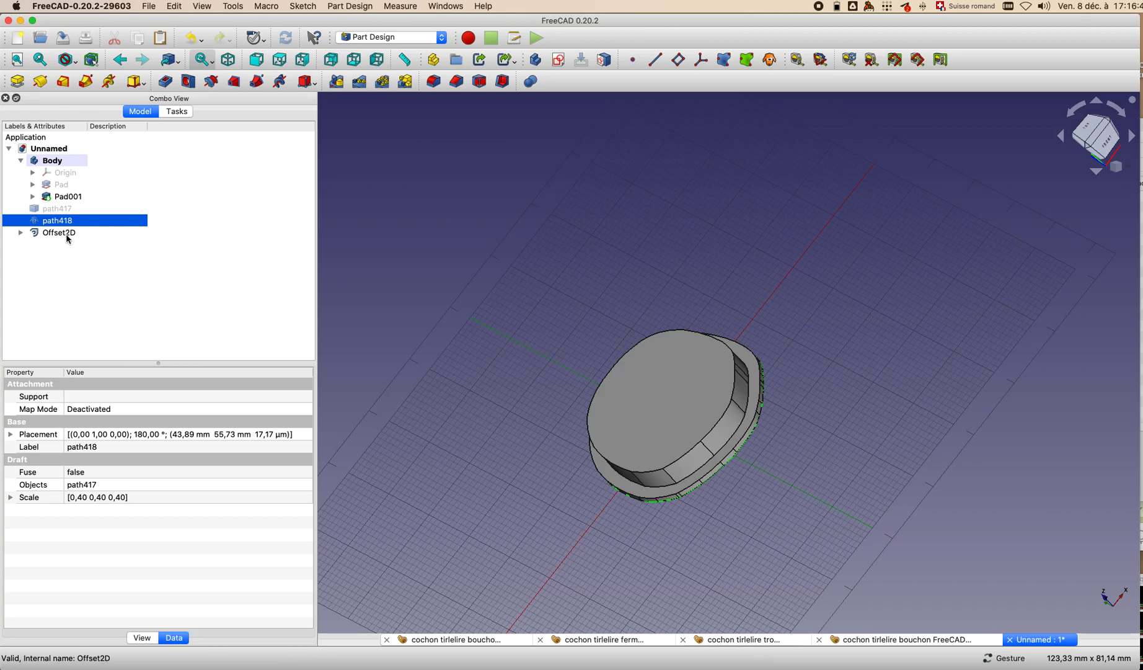
{"action": "left_click", "coordinate": [62, 233]}
{"action": "left_click_drag", "start_coordinate": [774, 521], "coordinate": [848, 481]}
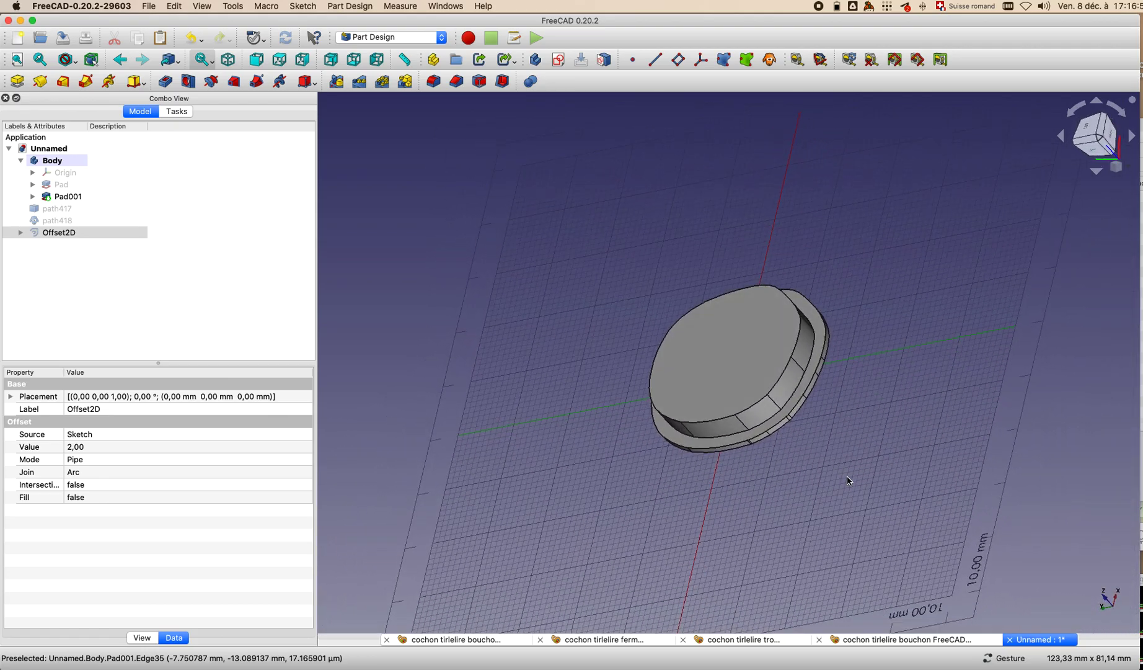
Step: Compare the plug model with the photos of the piggy bank's open hole and of the fitted plug
{"action": "left_click", "coordinate": [898, 642]}
{"action": "left_click", "coordinate": [773, 642]}
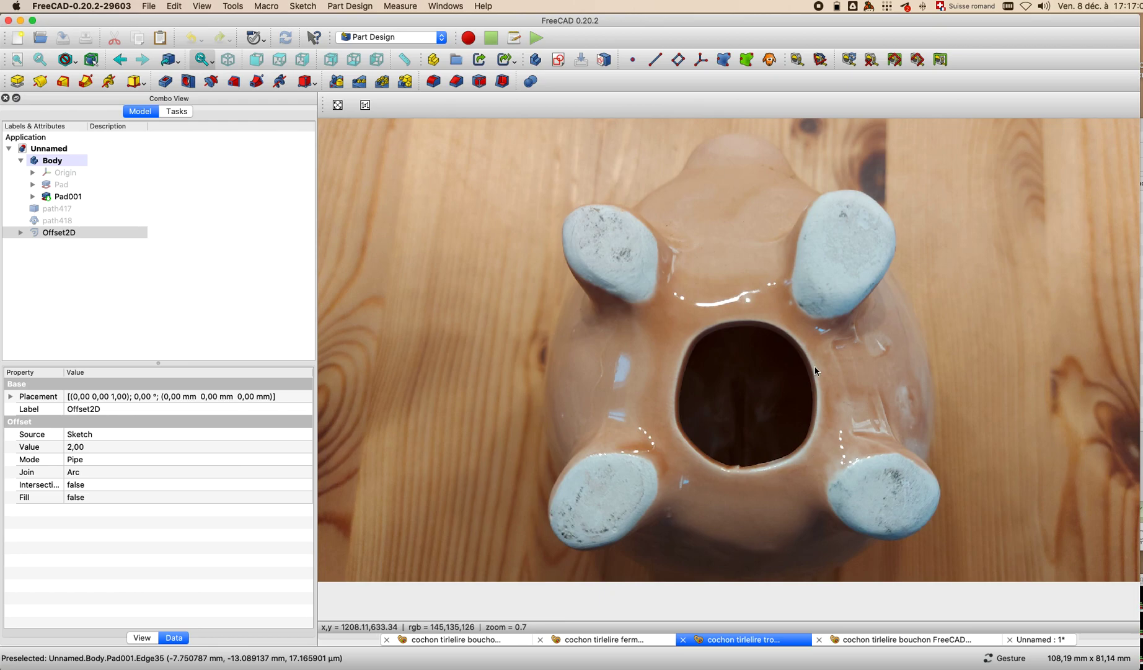
{"action": "left_click", "coordinate": [1032, 639]}
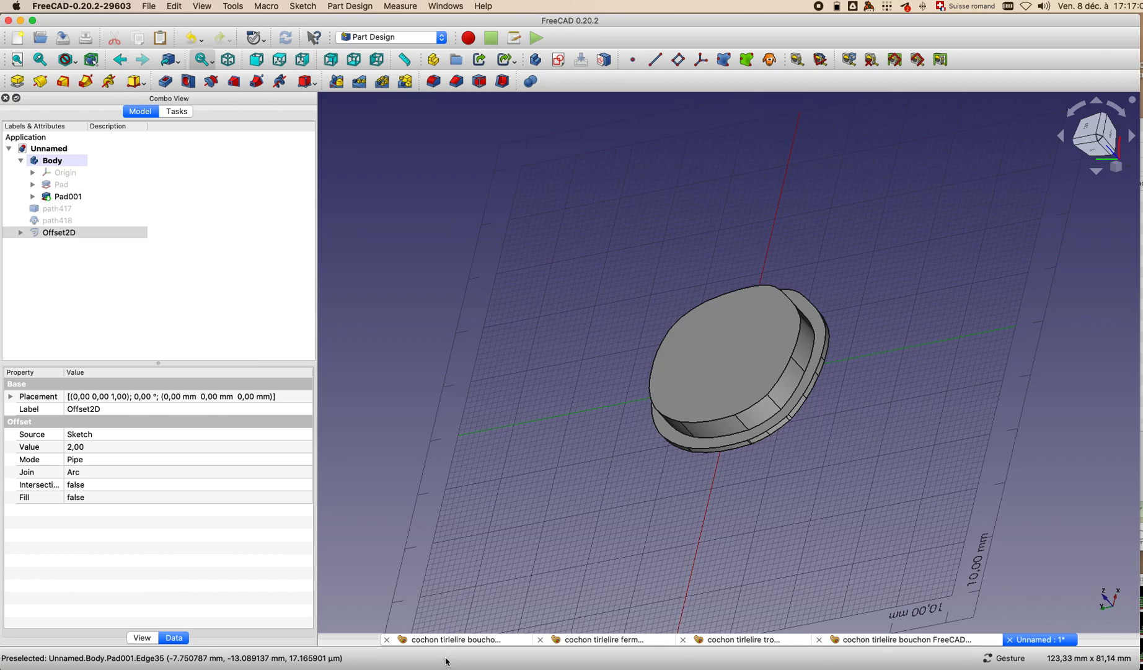
{"action": "left_click", "coordinate": [623, 639]}
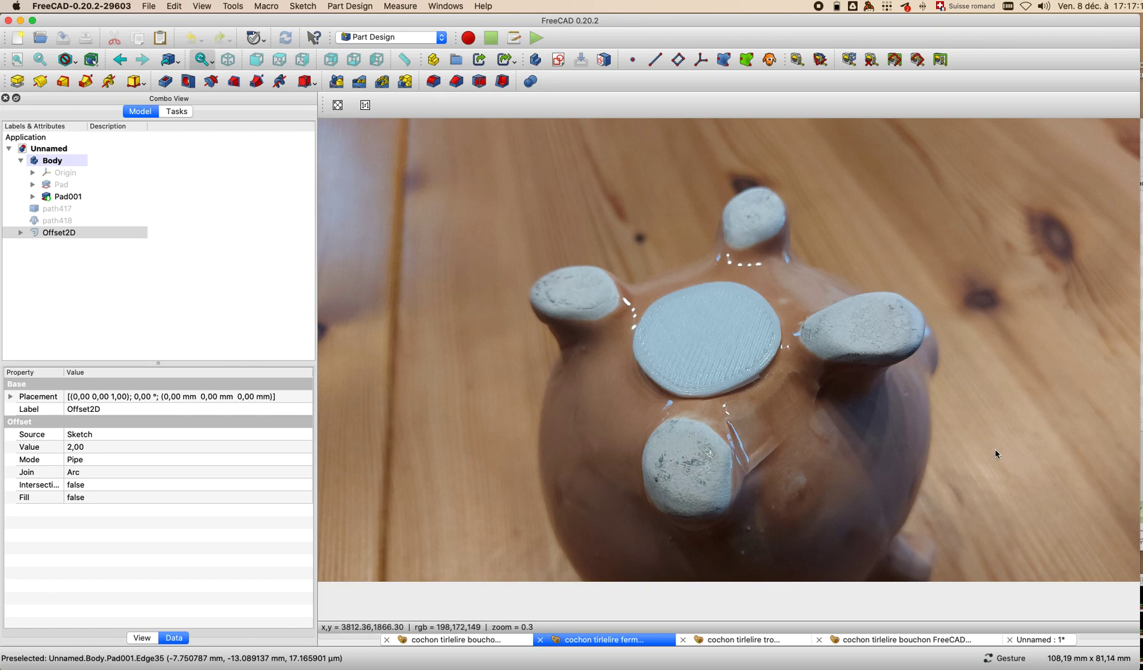
{"action": "left_click", "coordinate": [1026, 642]}
{"action": "left_click_drag", "start_coordinate": [855, 477], "coordinate": [874, 494]}
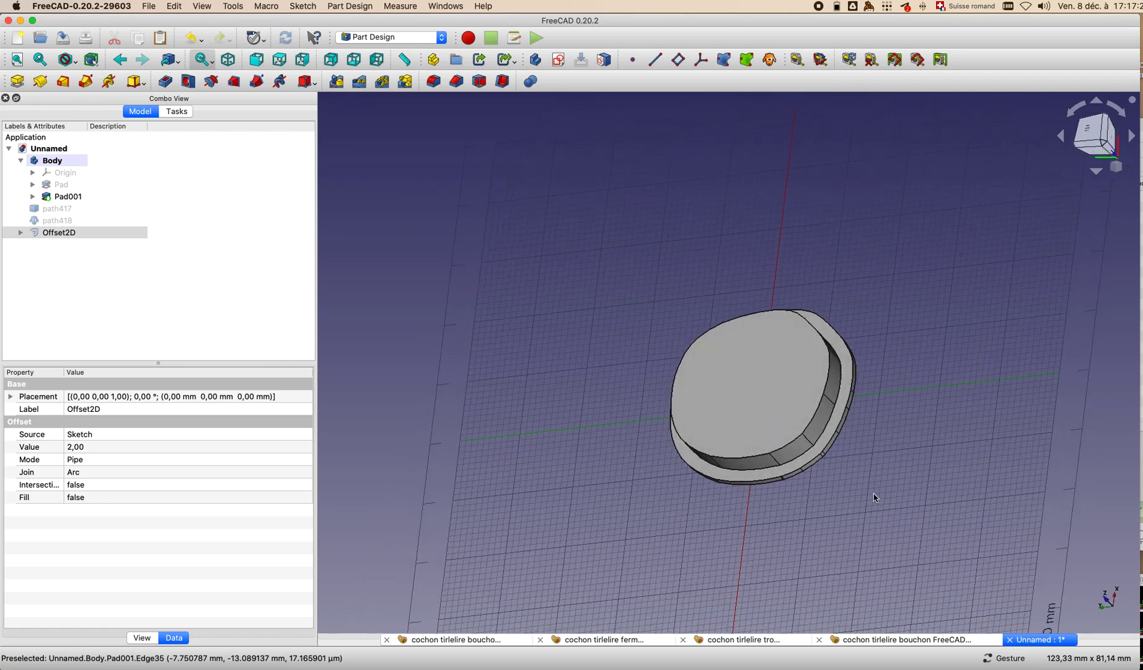